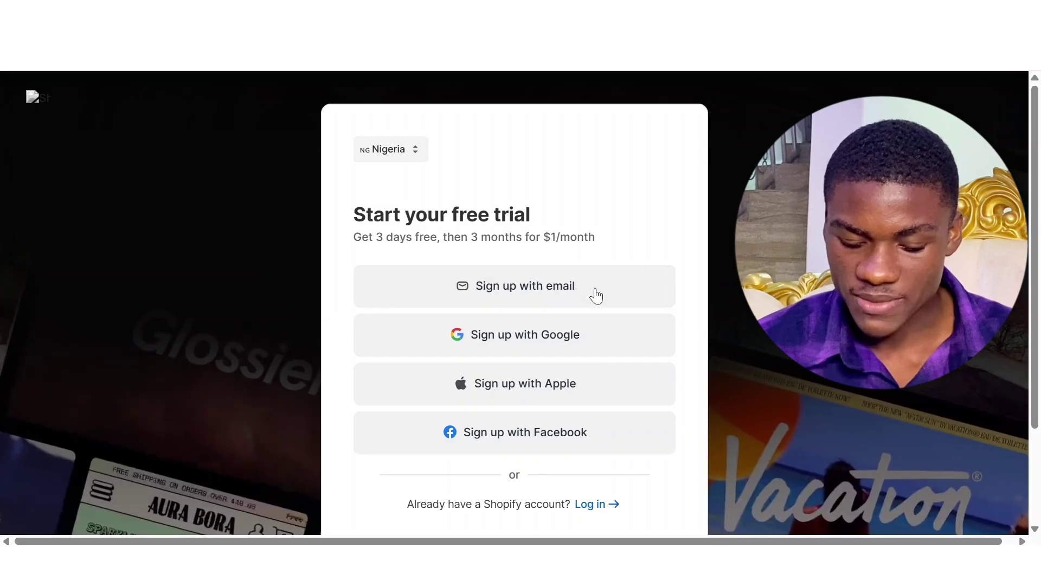
Sign up for the free trial with email and enter the account password
{"action": "left_click", "coordinate": [561, 291]}
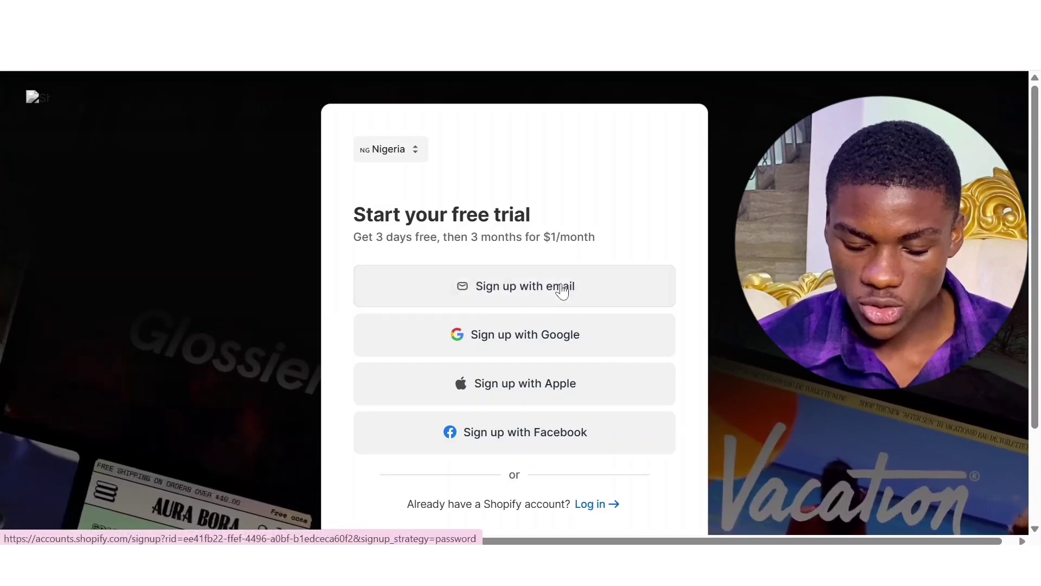
{"action": "key", "text": "Tab"}
{"action": "type", "text": "••••••••••••••"}
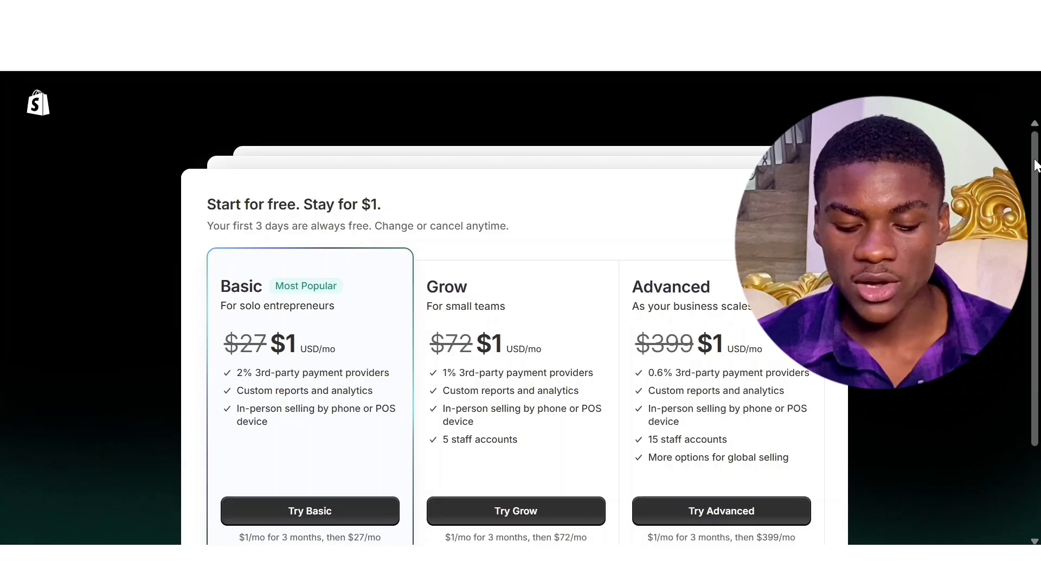
Compare the subscription plans and choose the Basic plan trial
{"action": "scroll", "coordinate": [1035, 166], "scroll_direction": "down", "scroll_amount": 1}
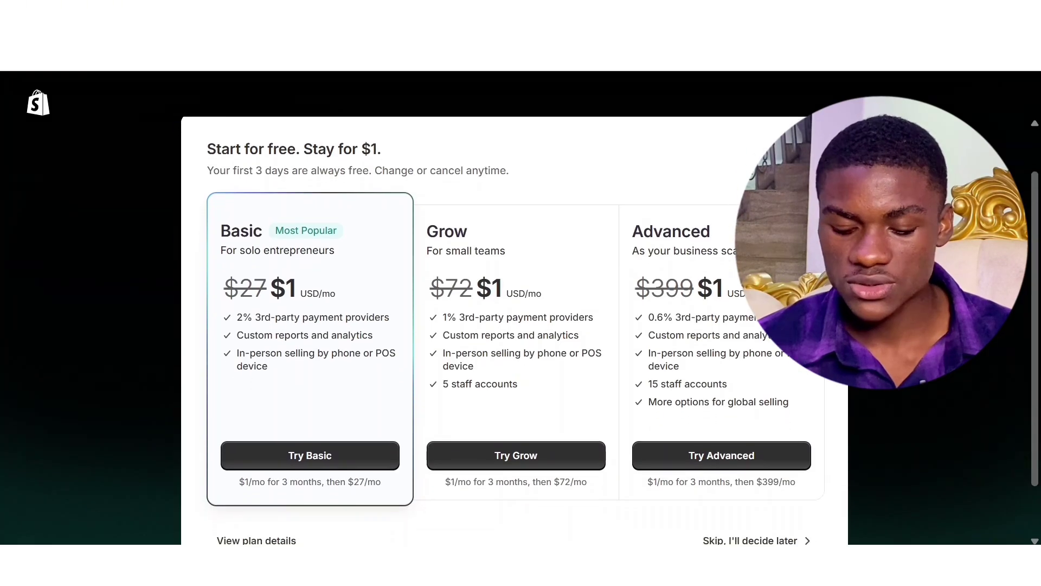
{"action": "scroll", "coordinate": [514, 325], "scroll_direction": "down", "scroll_amount": 1}
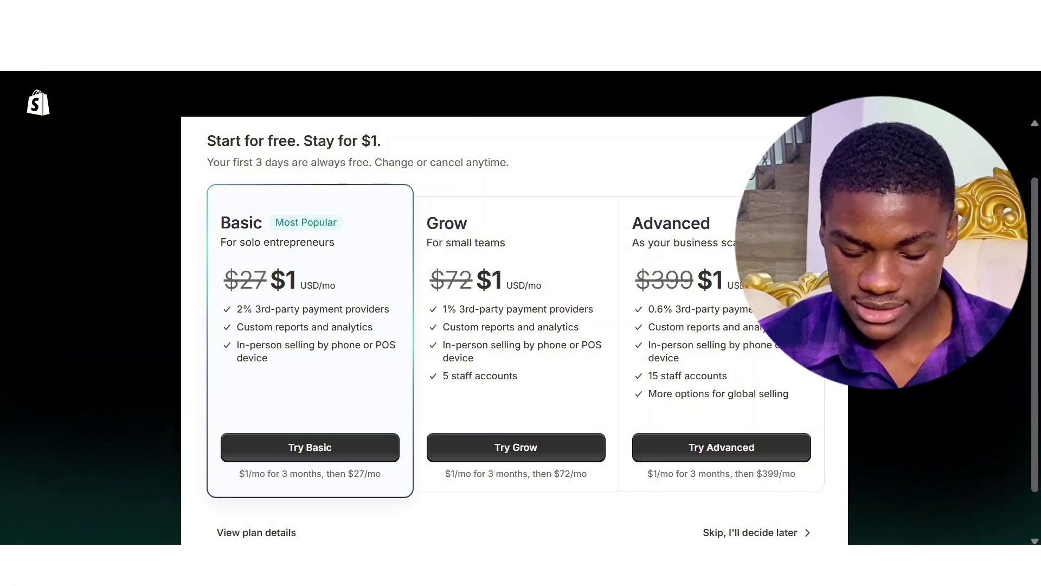
{"action": "scroll", "coordinate": [925, 404], "scroll_direction": "down", "scroll_amount": 1}
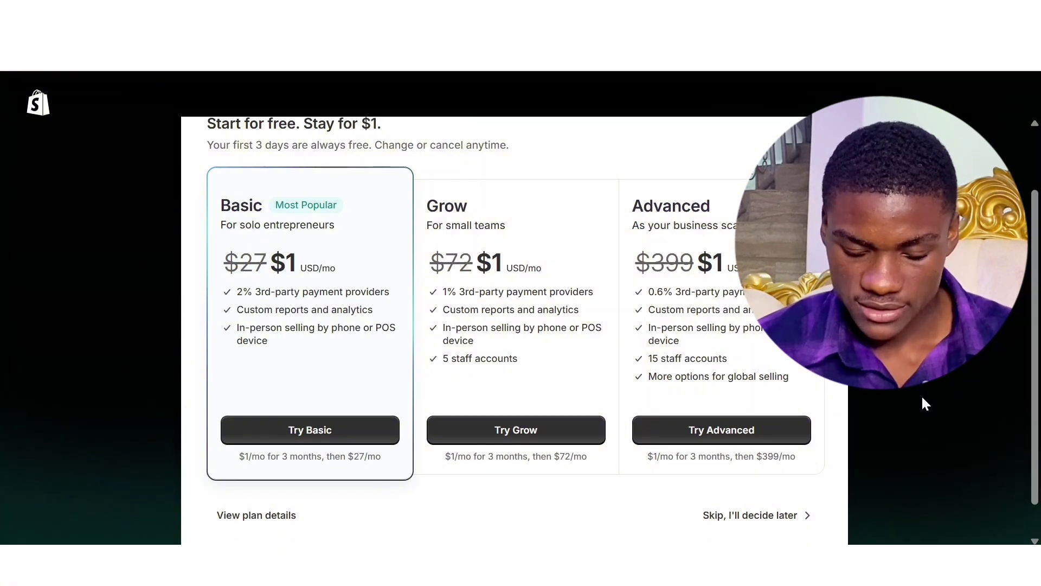
{"action": "left_click", "coordinate": [362, 425]}
Review the Basic trial terms: the free days, the introductory monthly price and the auto-renewal date and price
{"action": "triple_click", "coordinate": [425, 146]}
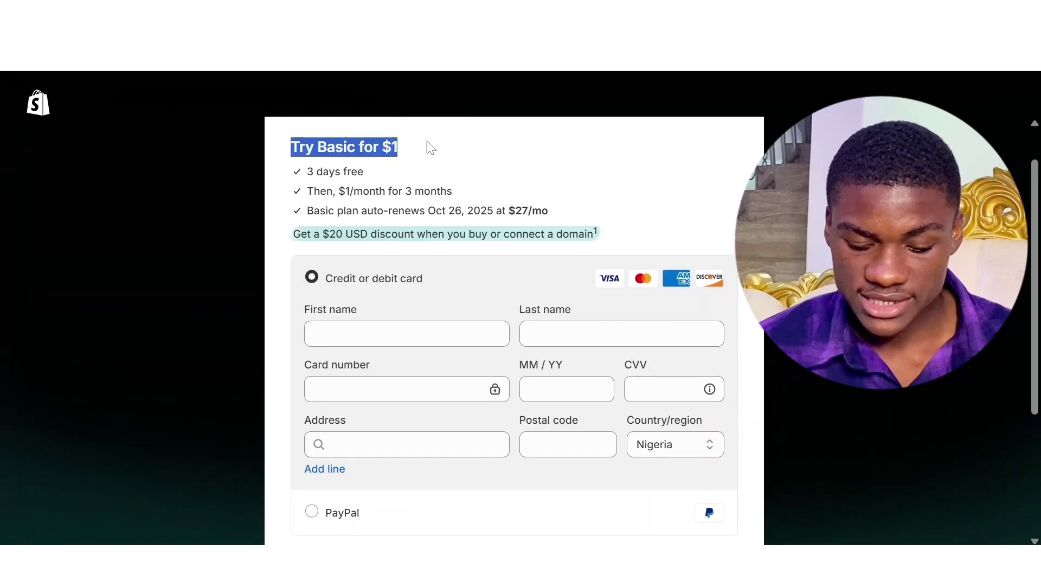
{"action": "left_click", "coordinate": [431, 147]}
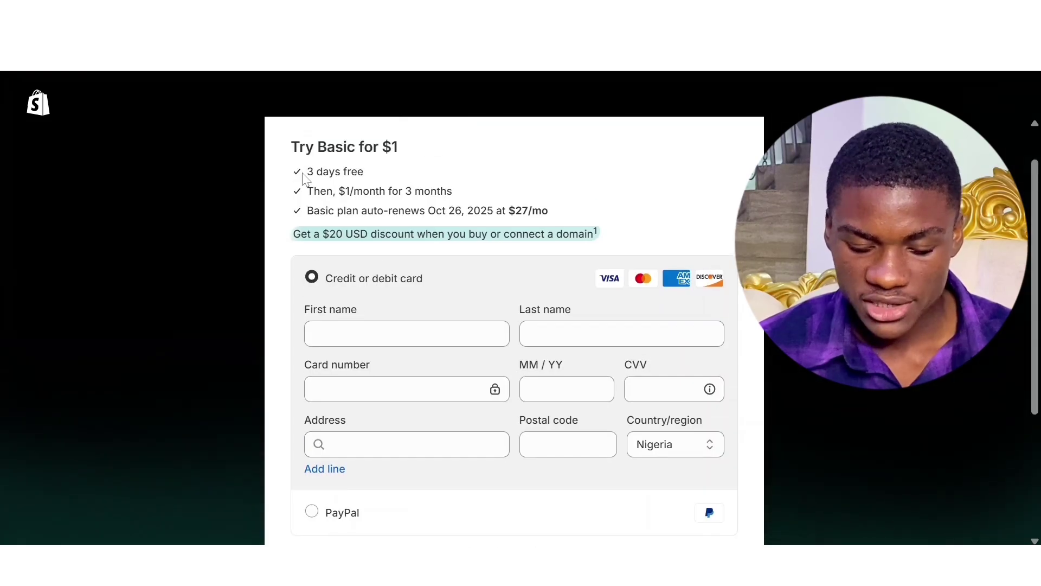
{"action": "left_click_drag", "start_coordinate": [305, 172], "coordinate": [380, 176]}
{"action": "left_click_drag", "start_coordinate": [307, 193], "coordinate": [462, 201]}
{"action": "left_click", "coordinate": [462, 199]}
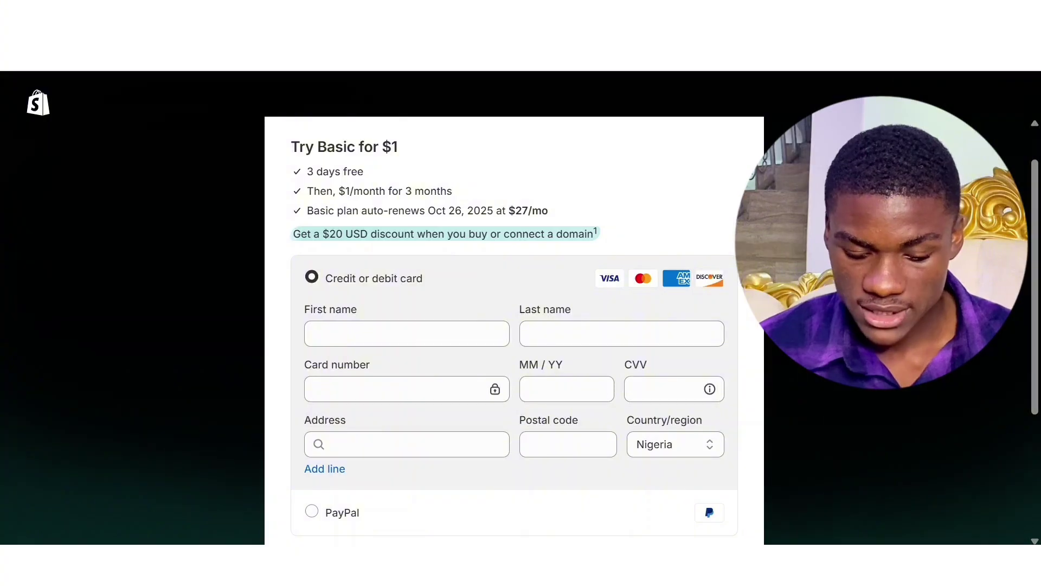
{"action": "left_click_drag", "start_coordinate": [307, 211], "coordinate": [561, 216]}
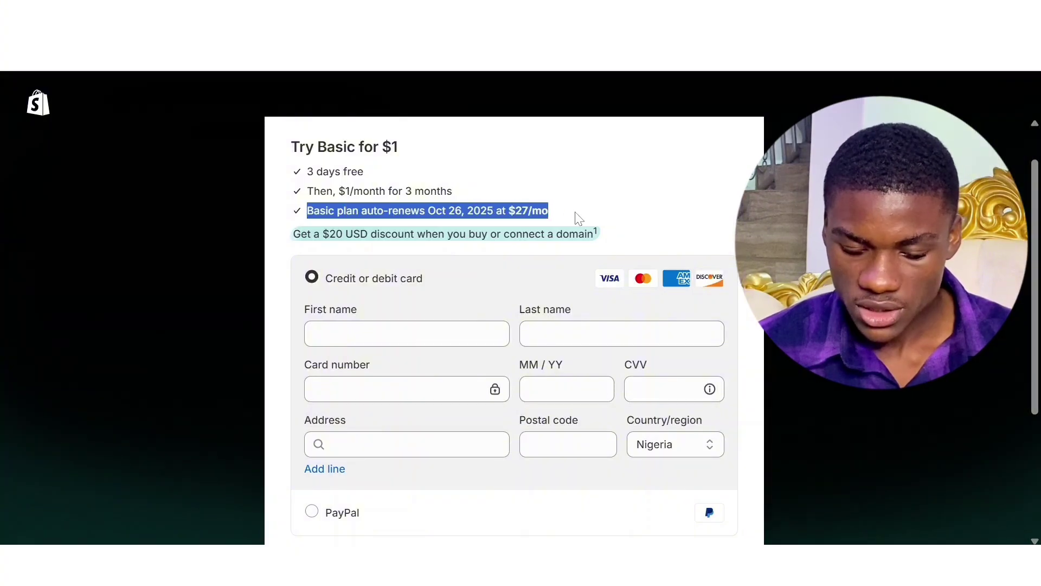
{"action": "left_click", "coordinate": [578, 218]}
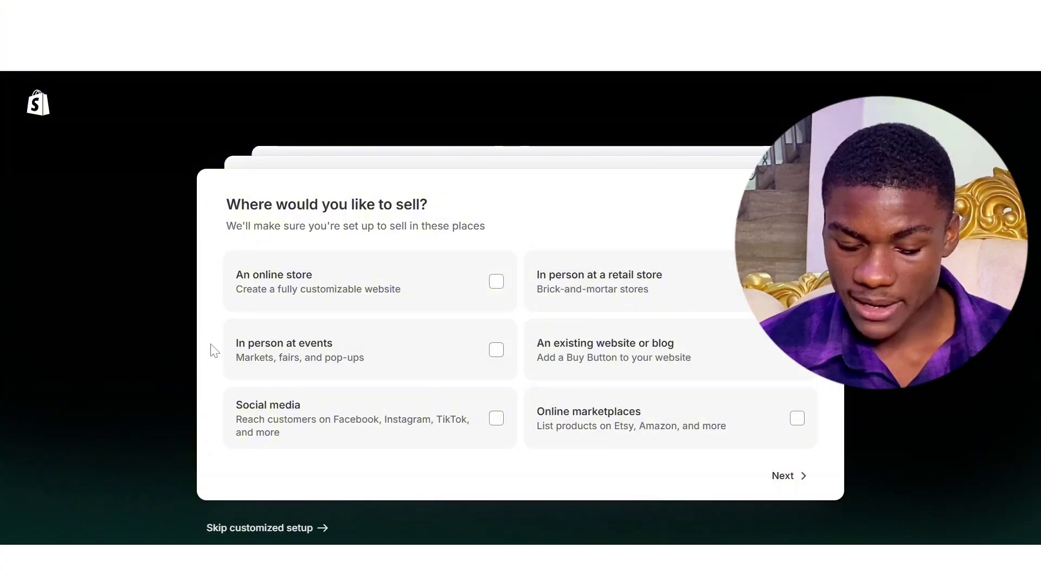
Answer the setup questions with An online store, New business or idea, and I'll decide later for what to sell
{"action": "left_click", "coordinate": [495, 281]}
{"action": "left_click", "coordinate": [794, 479]}
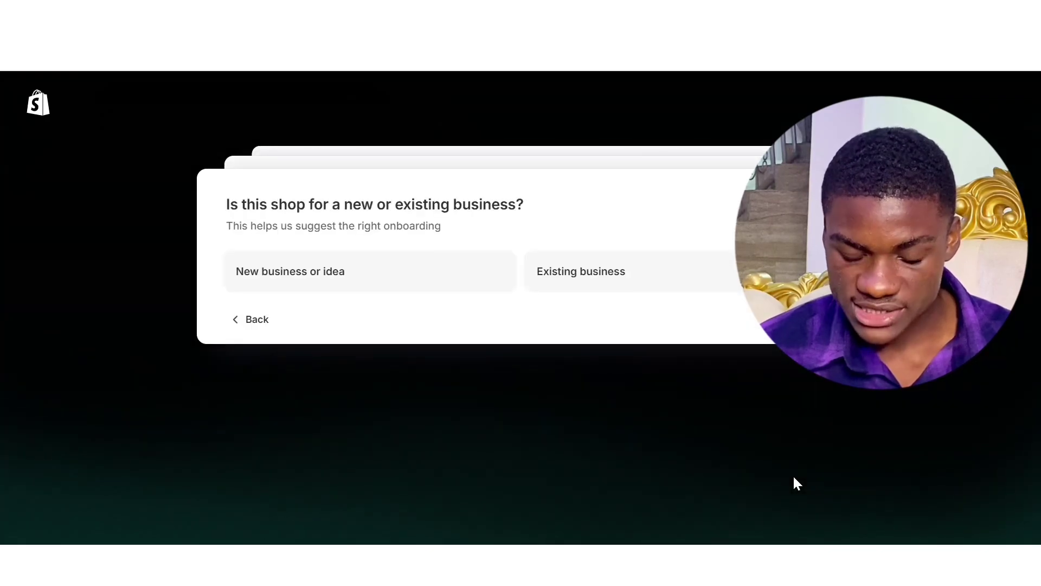
{"action": "left_click", "coordinate": [319, 285]}
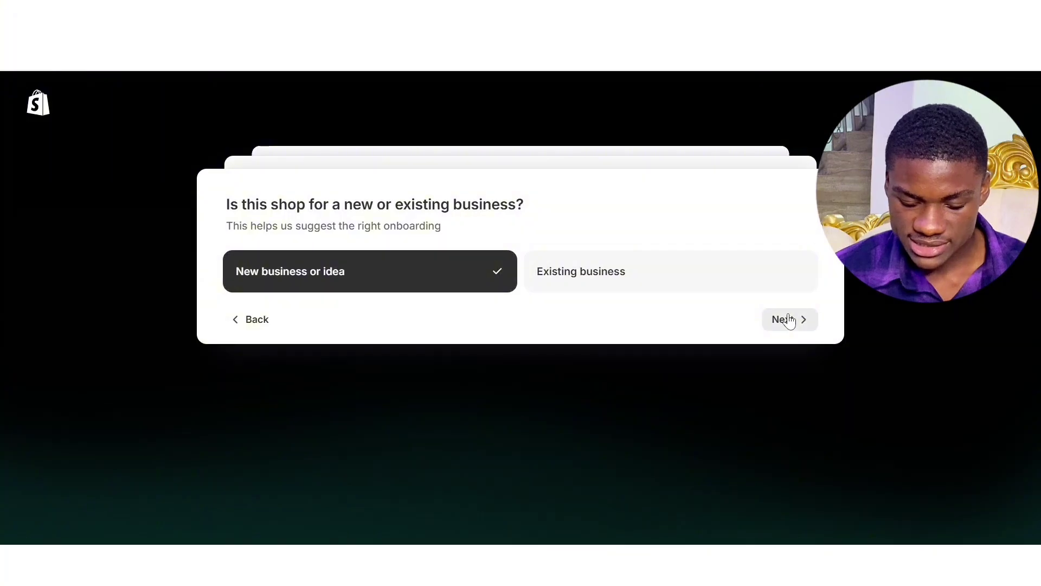
{"action": "left_click", "coordinate": [790, 321]}
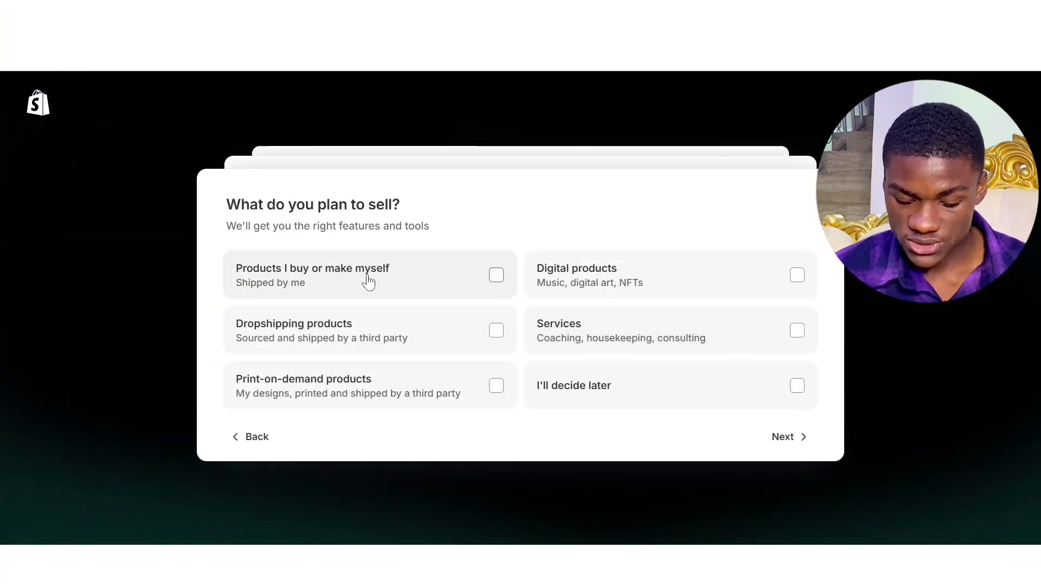
{"action": "left_click", "coordinate": [770, 402]}
{"action": "left_click", "coordinate": [793, 444]}
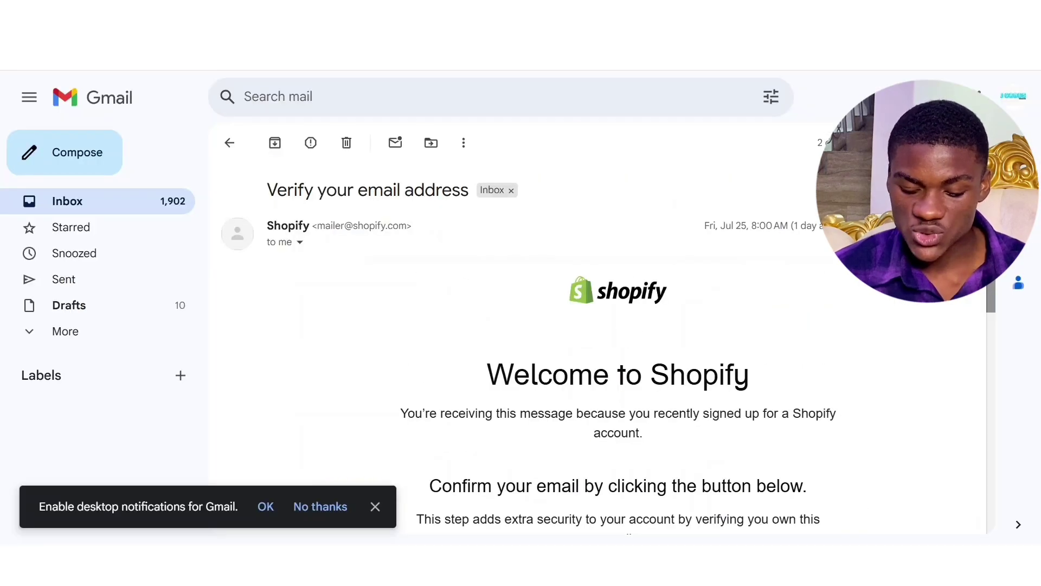
Examine the Shopify verification email in Gmail, including its confirmation option and the alternative URL
{"action": "scroll", "coordinate": [1000, 310], "scroll_direction": "down", "scroll_amount": 3}
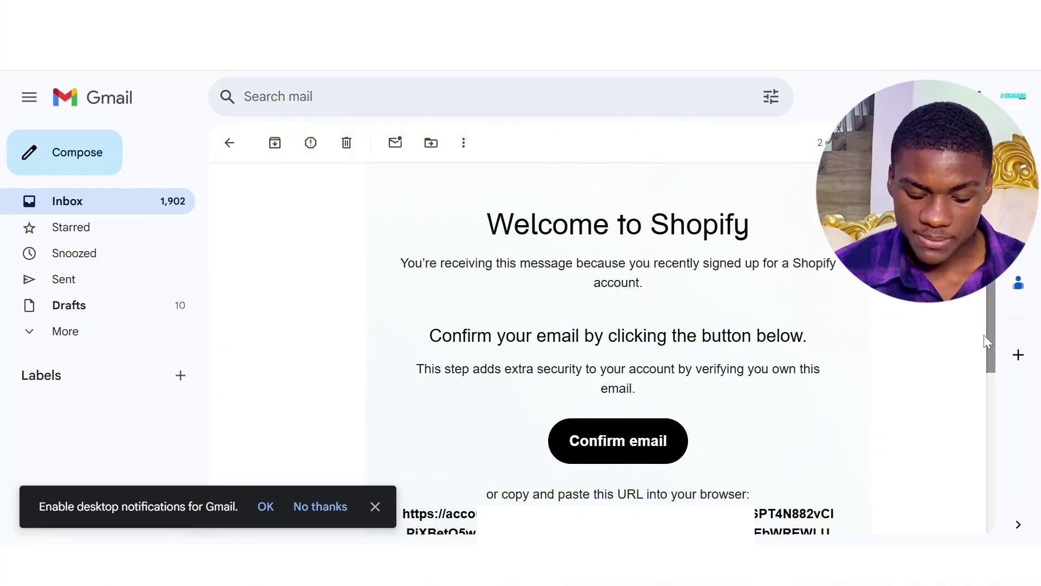
{"action": "left_click_drag", "start_coordinate": [991, 340], "coordinate": [1000, 385]}
{"action": "left_click_drag", "start_coordinate": [403, 399], "coordinate": [818, 443]}
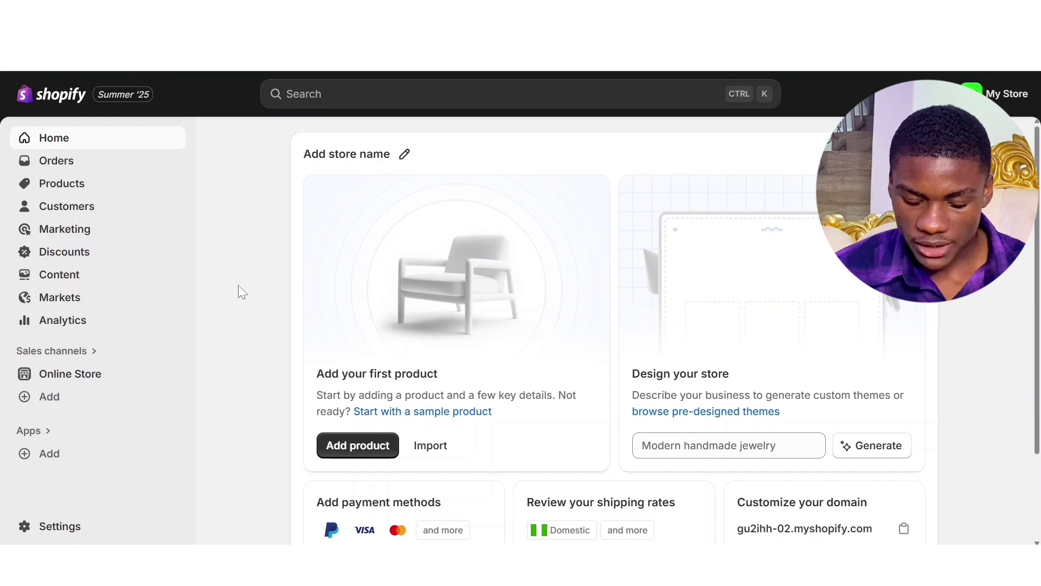
Open the store's Payments settings and review the available provider, capture and manual payment options
{"action": "left_click", "coordinate": [79, 529]}
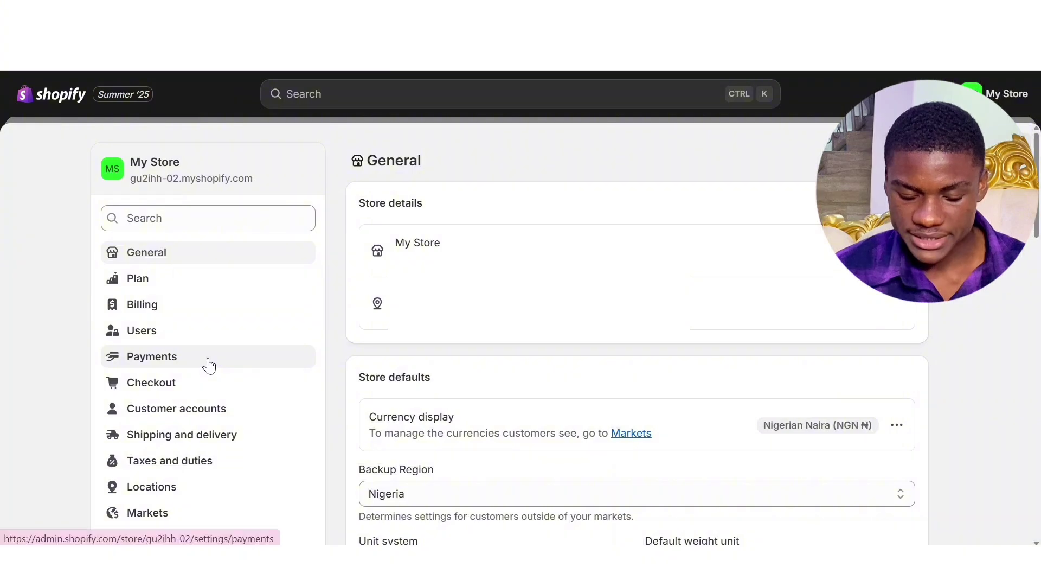
{"action": "left_click", "coordinate": [209, 365]}
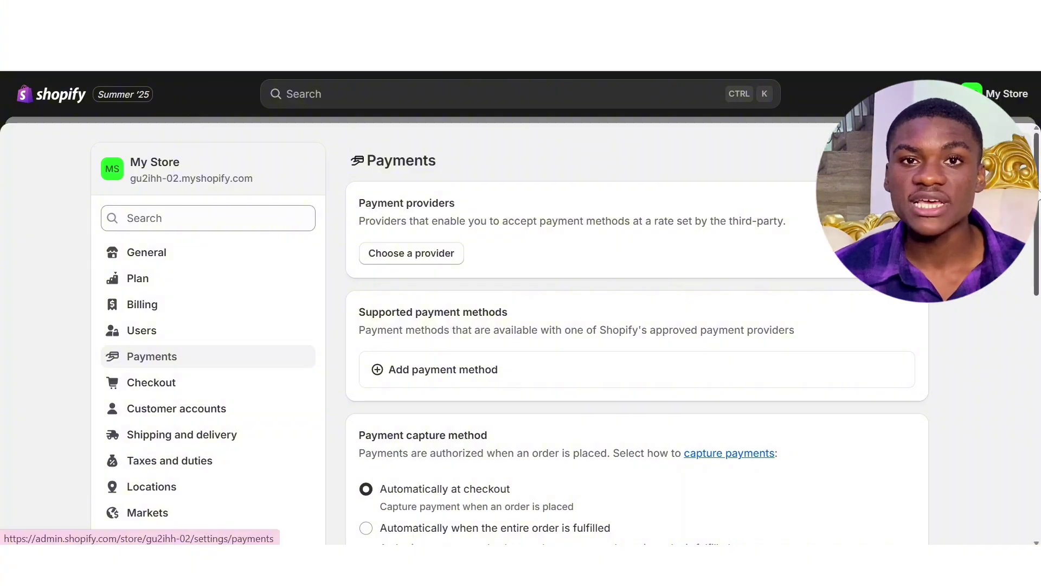
{"action": "left_click_drag", "start_coordinate": [1037, 195], "coordinate": [1038, 477]}
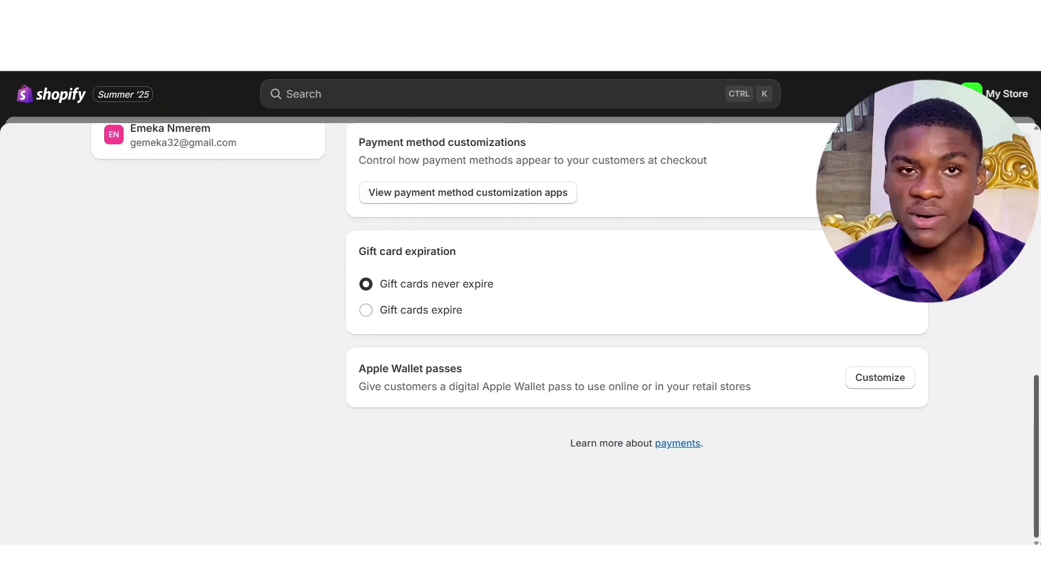
{"action": "left_click_drag", "start_coordinate": [1038, 535], "coordinate": [1040, 295]}
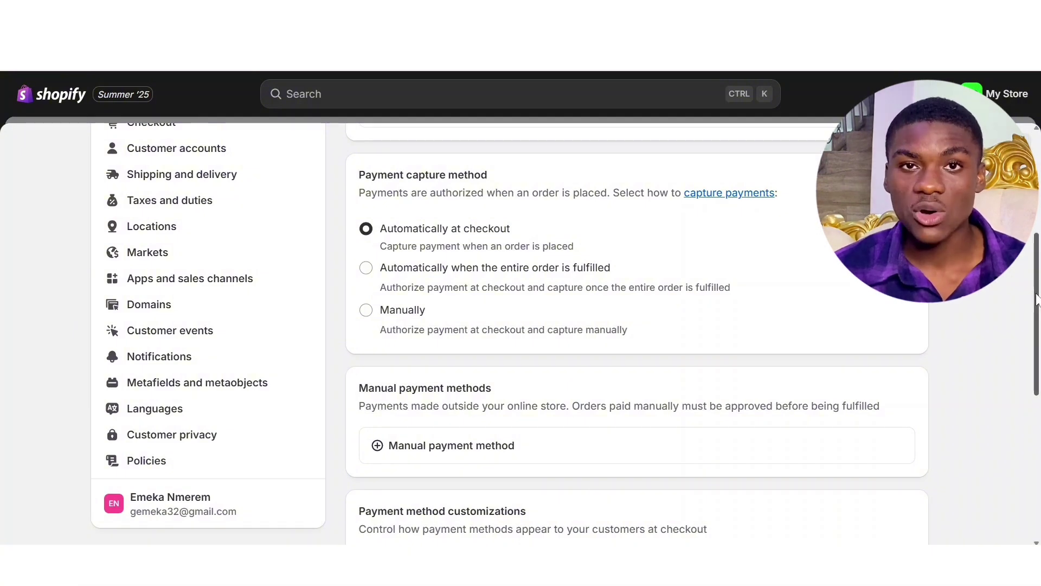
{"action": "left_click_drag", "start_coordinate": [1037, 297], "coordinate": [1037, 169]}
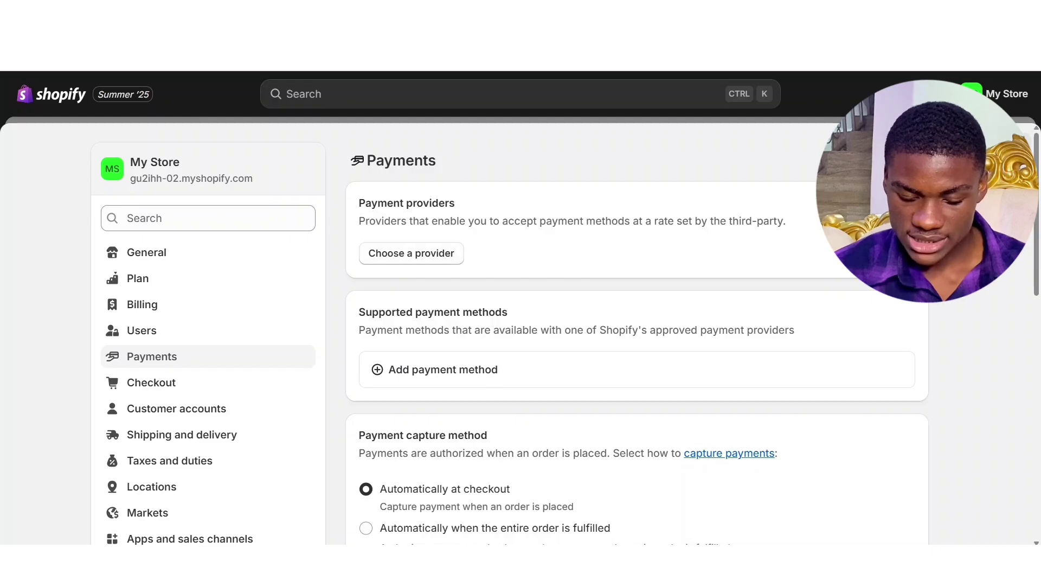
Edit the billing address in the General settings and set its country/region to United States
{"action": "left_click", "coordinate": [147, 252]}
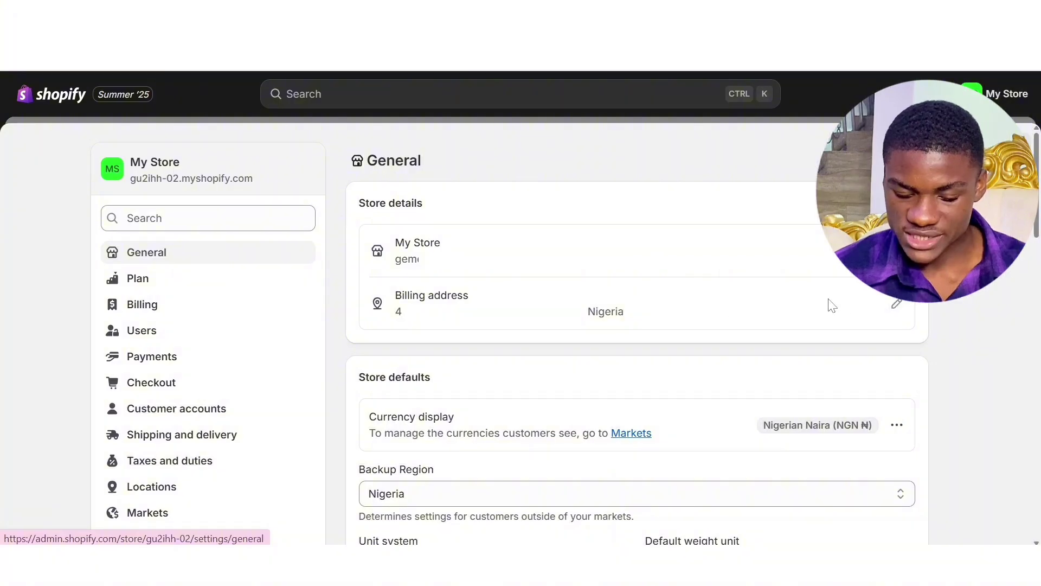
{"action": "left_click", "coordinate": [896, 303]}
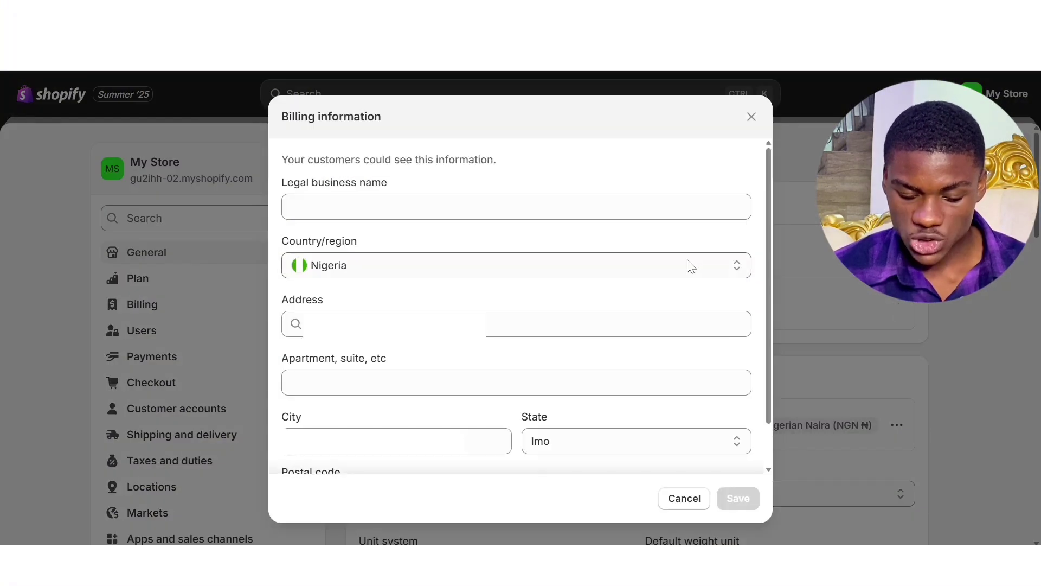
{"action": "left_click", "coordinate": [742, 269]}
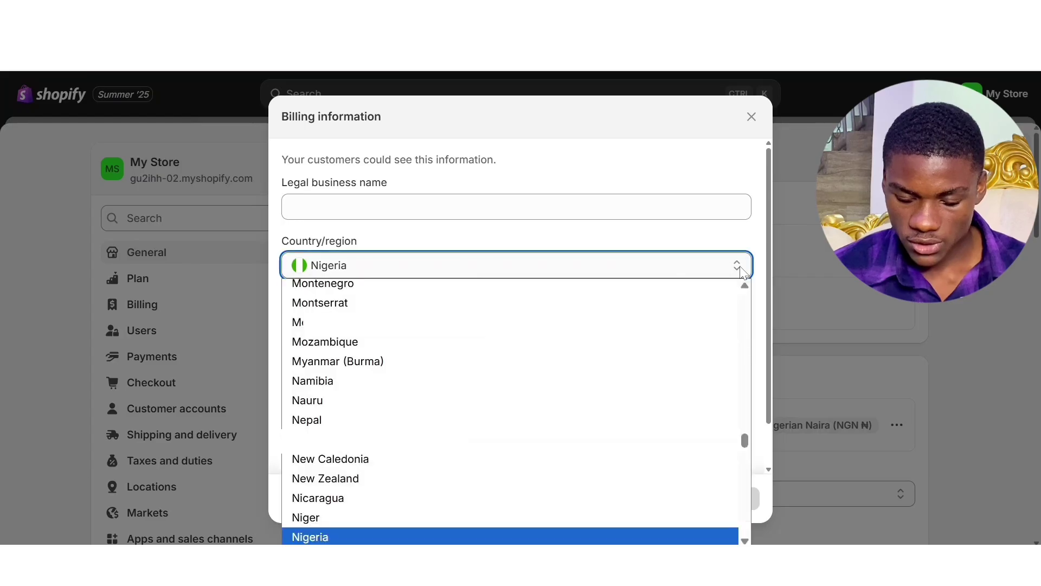
{"action": "scroll", "coordinate": [444, 409], "scroll_direction": "down", "scroll_amount": 15}
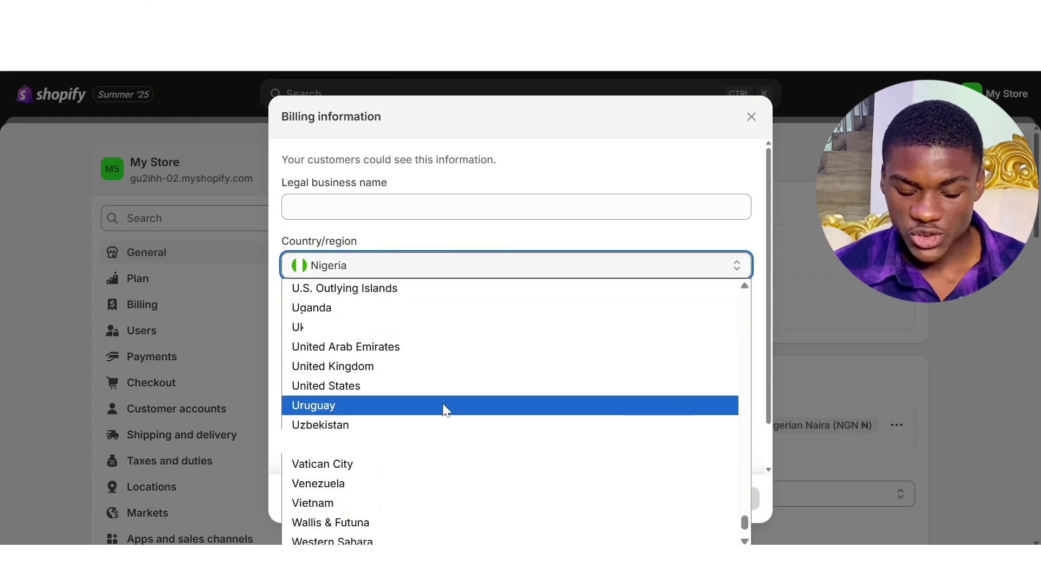
{"action": "left_click", "coordinate": [444, 386]}
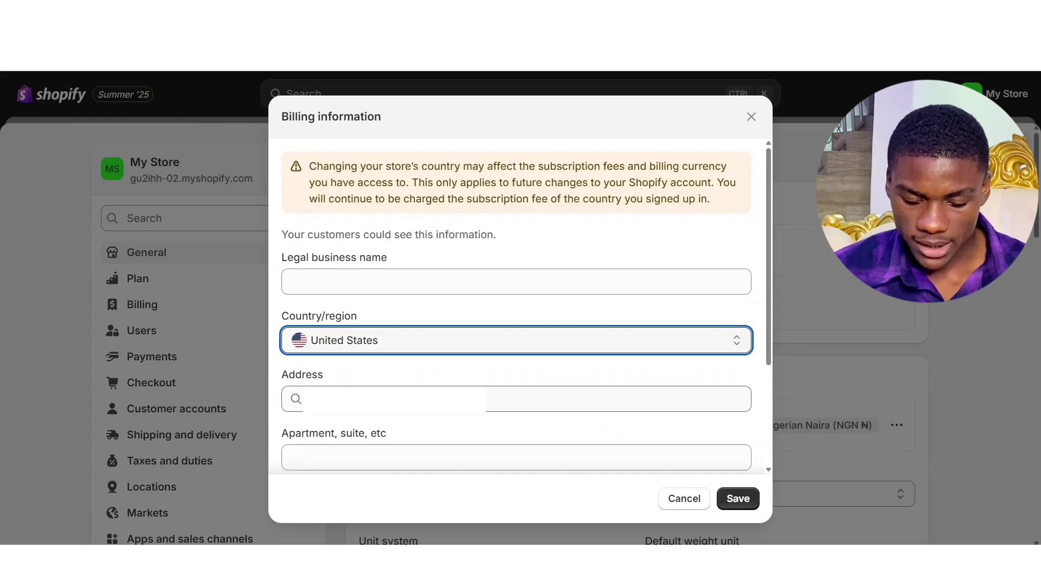
{"action": "left_click_drag", "start_coordinate": [308, 165], "coordinate": [747, 211]}
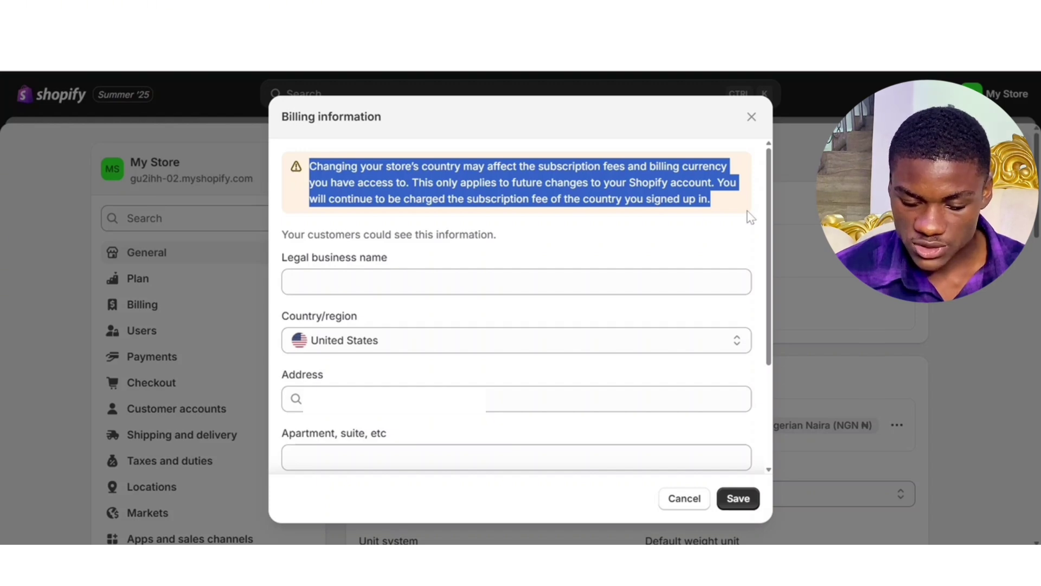
{"action": "left_click", "coordinate": [761, 254]}
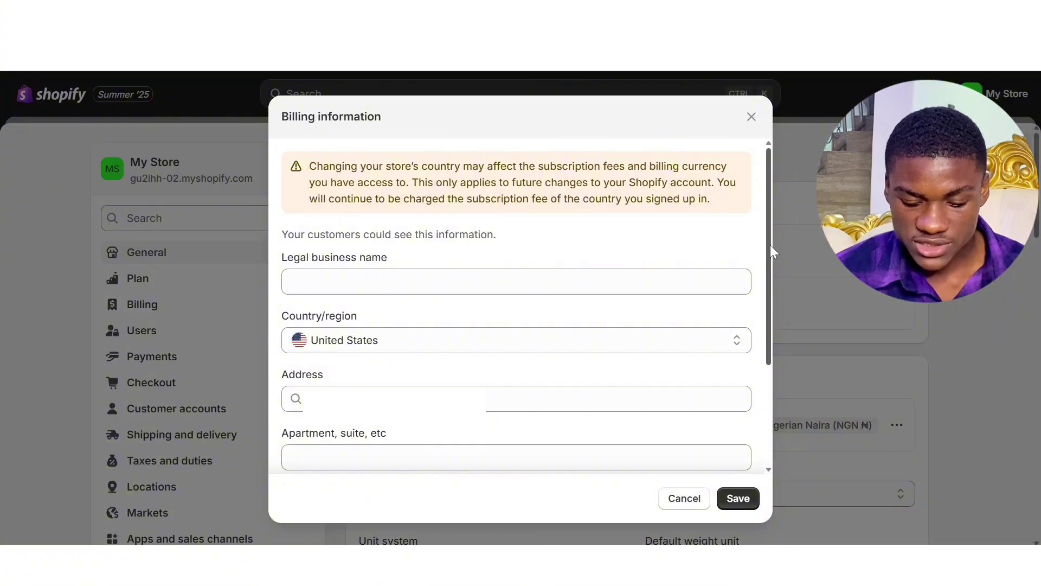
Search the address field for "cal", pick the California Dreaming suggestion, save the billing information and decline storing the address in the browser
{"action": "left_click_drag", "start_coordinate": [767, 245], "coordinate": [789, 367]}
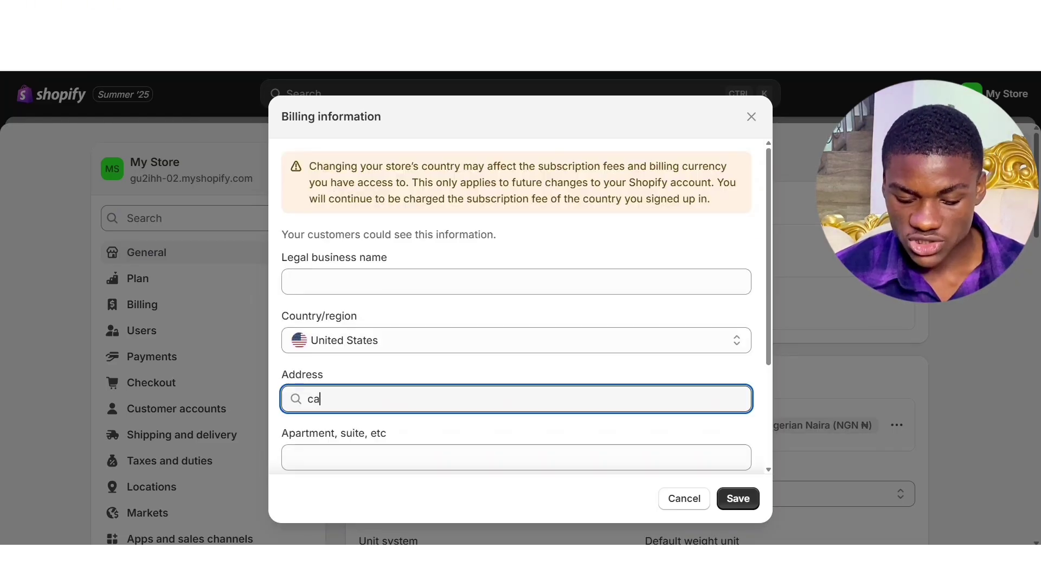
{"action": "type", "text": "l"}
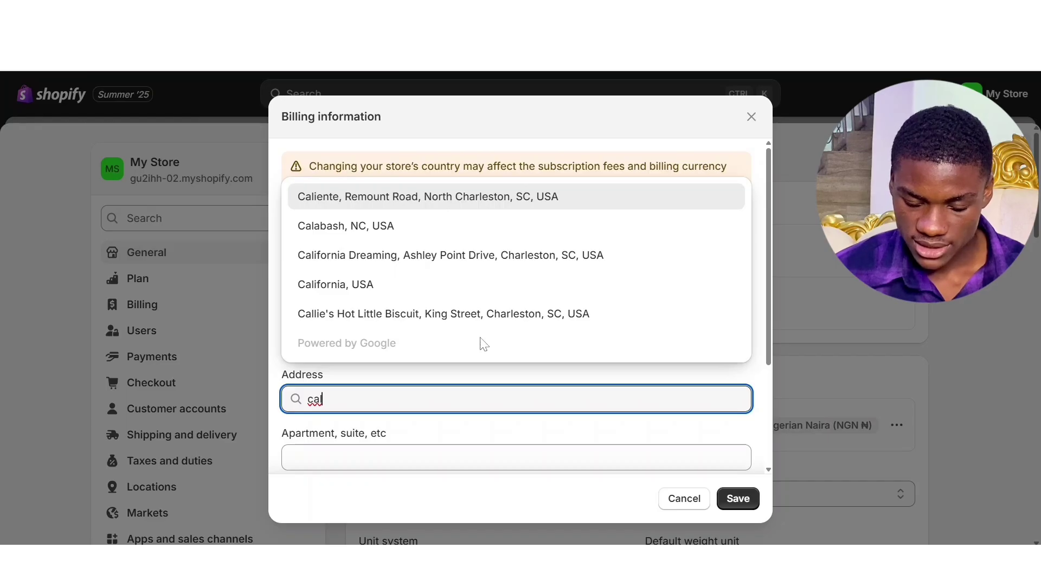
{"action": "left_click", "coordinate": [517, 263]}
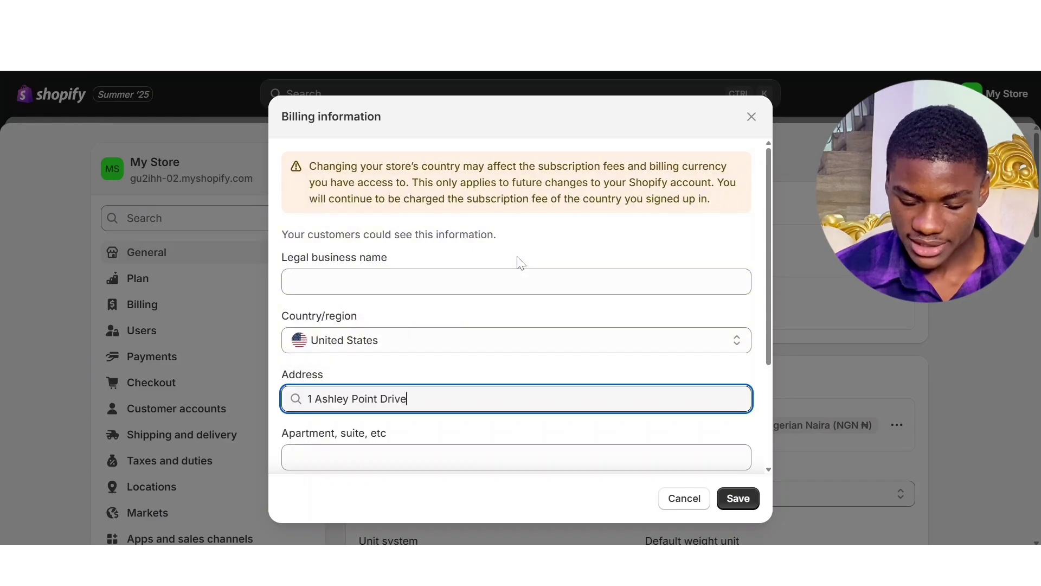
{"action": "left_click", "coordinate": [521, 263]}
{"action": "left_click", "coordinate": [742, 502]}
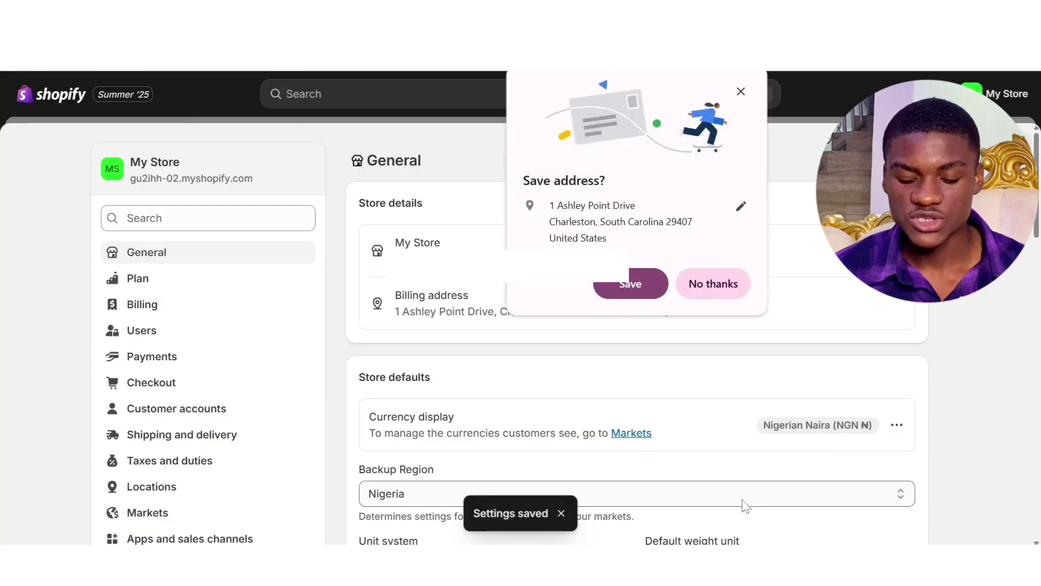
{"action": "left_click", "coordinate": [713, 284]}
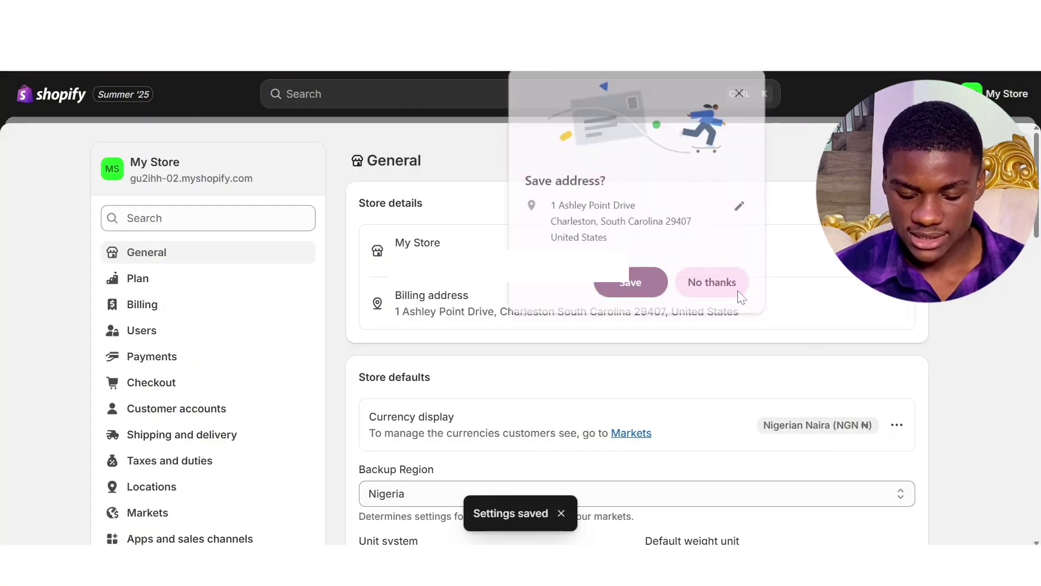
Reopen the Payments settings and look over the Shopify Payments section and the other payment options
{"action": "left_click", "coordinate": [202, 362]}
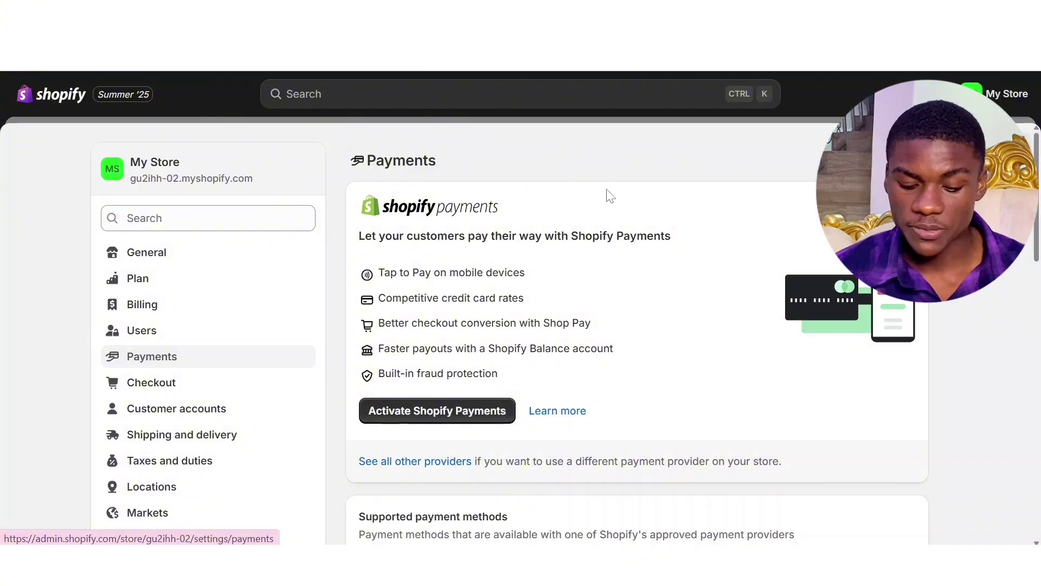
{"action": "left_click_drag", "start_coordinate": [1038, 187], "coordinate": [1038, 418]}
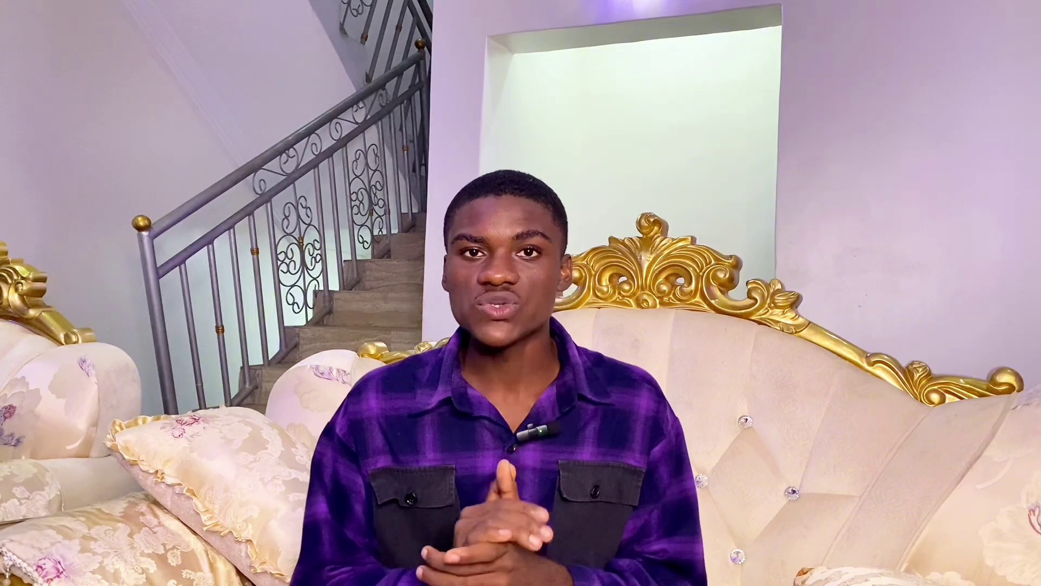
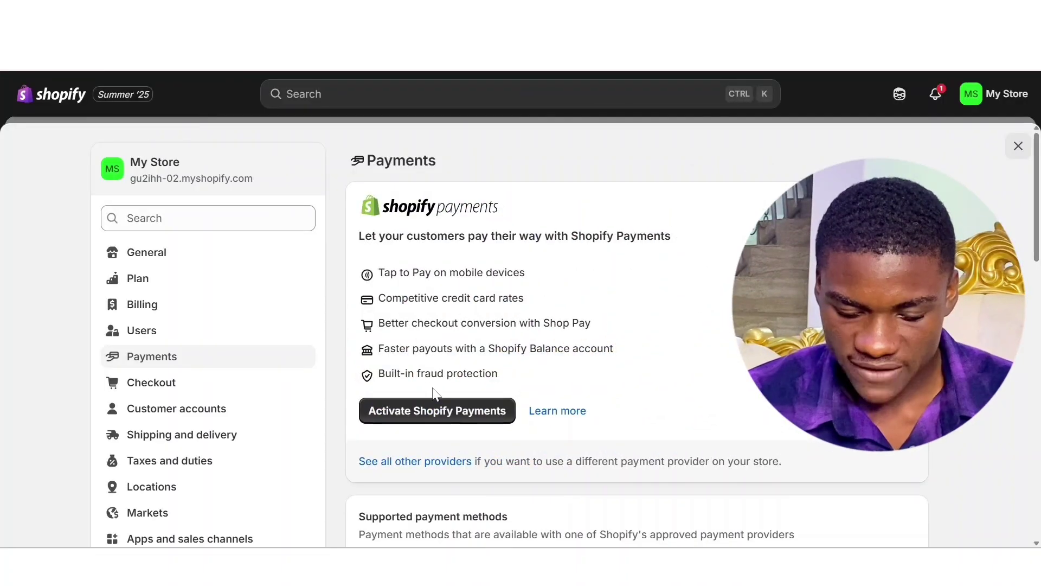
Activate Shopify Payments, read the account setup introduction and start submitting the business details
{"action": "left_click", "coordinate": [463, 423]}
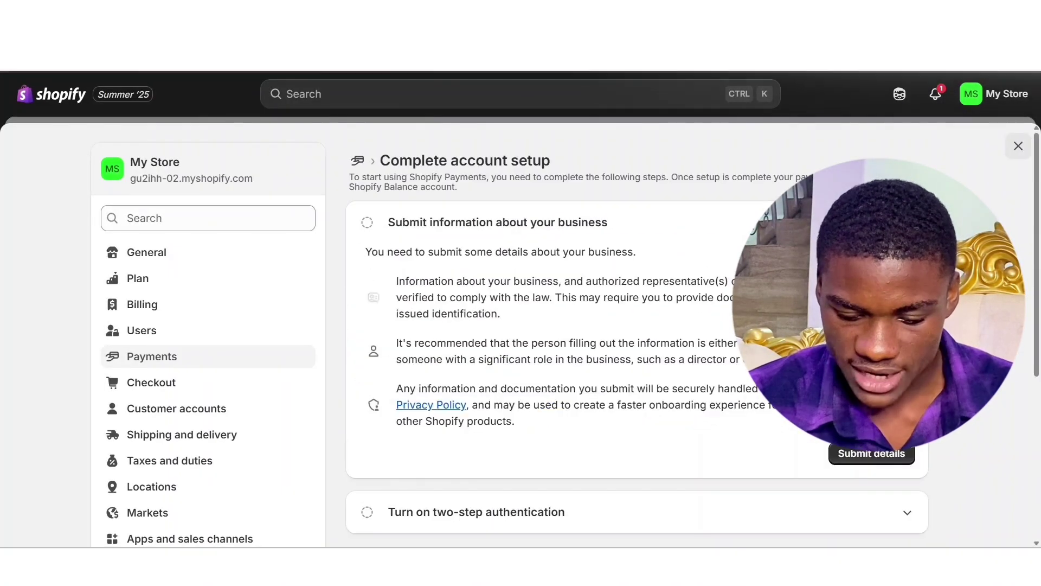
{"action": "left_click_drag", "start_coordinate": [551, 161], "coordinate": [382, 134]}
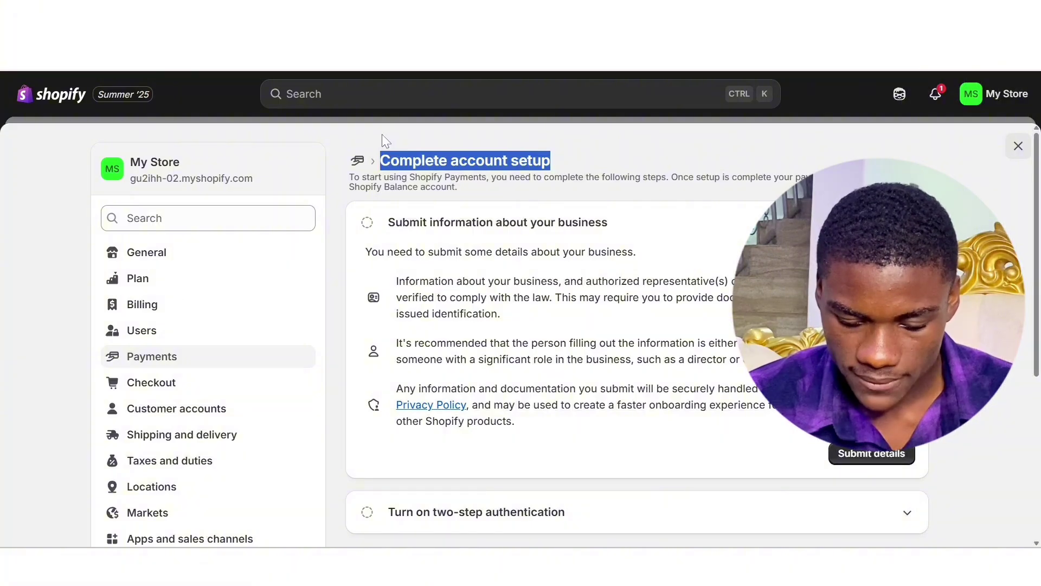
{"action": "left_click_drag", "start_coordinate": [350, 174], "coordinate": [610, 227]}
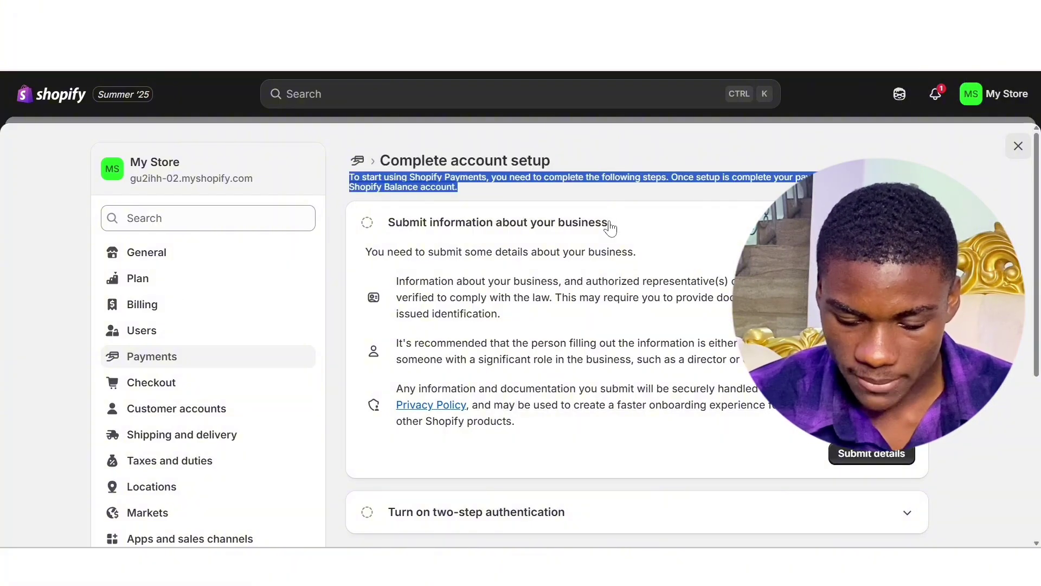
{"action": "left_click", "coordinate": [719, 201]}
{"action": "left_click", "coordinate": [888, 454]}
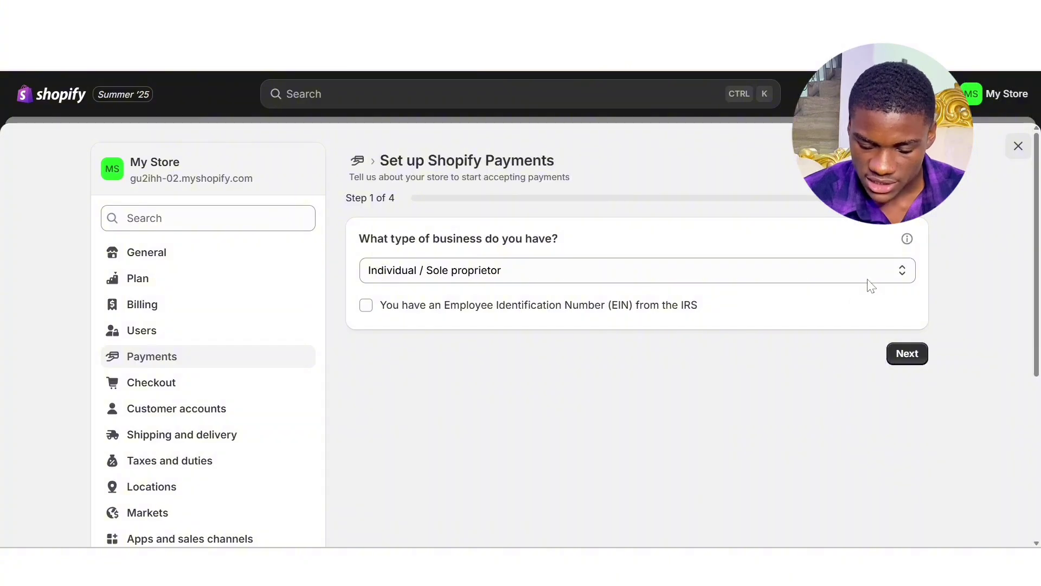
Choose LLC as the business type and continue to the business details
{"action": "left_click", "coordinate": [901, 272]}
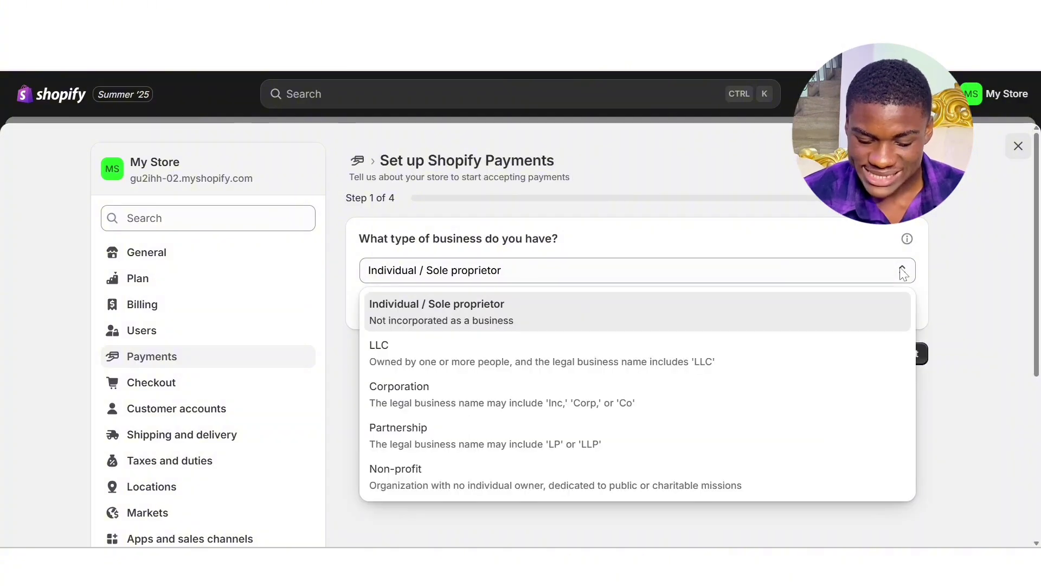
{"action": "left_click", "coordinate": [629, 371]}
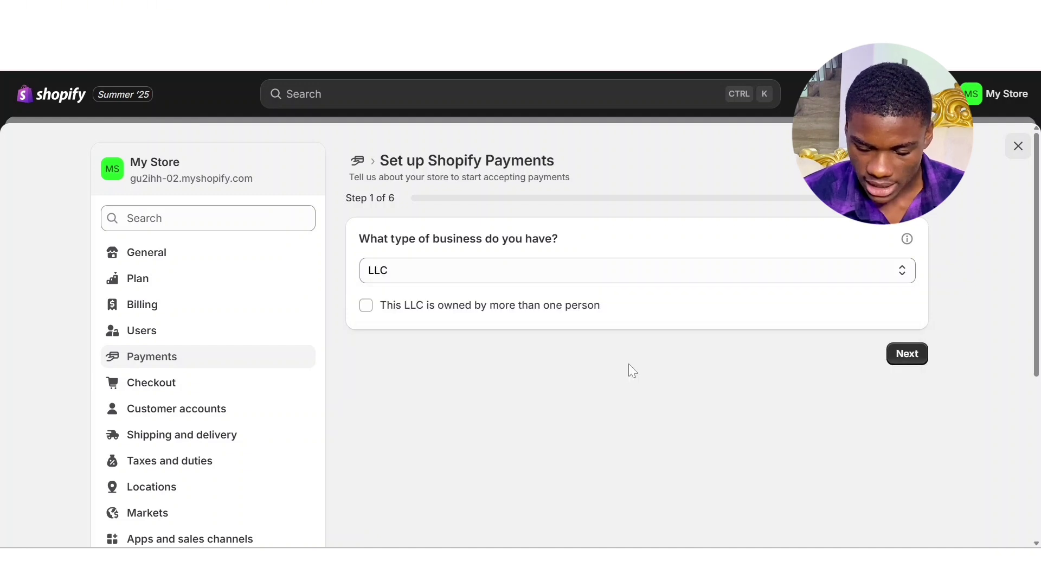
{"action": "left_click", "coordinate": [910, 354]}
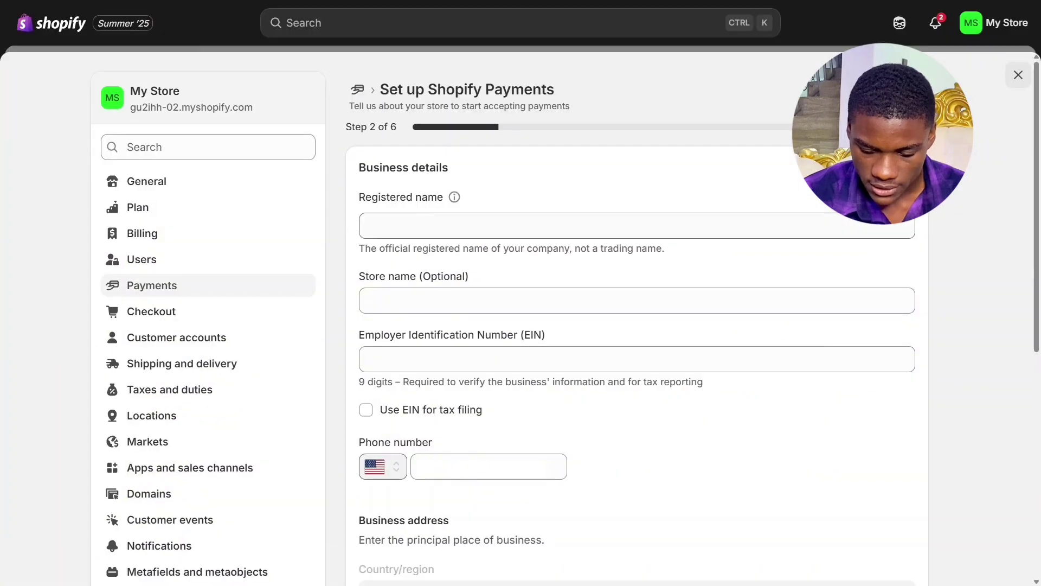
Examine the business details form, including the registered name, EIN, phone number and business address fields
{"action": "mouse_move", "coordinate": [457, 205]}
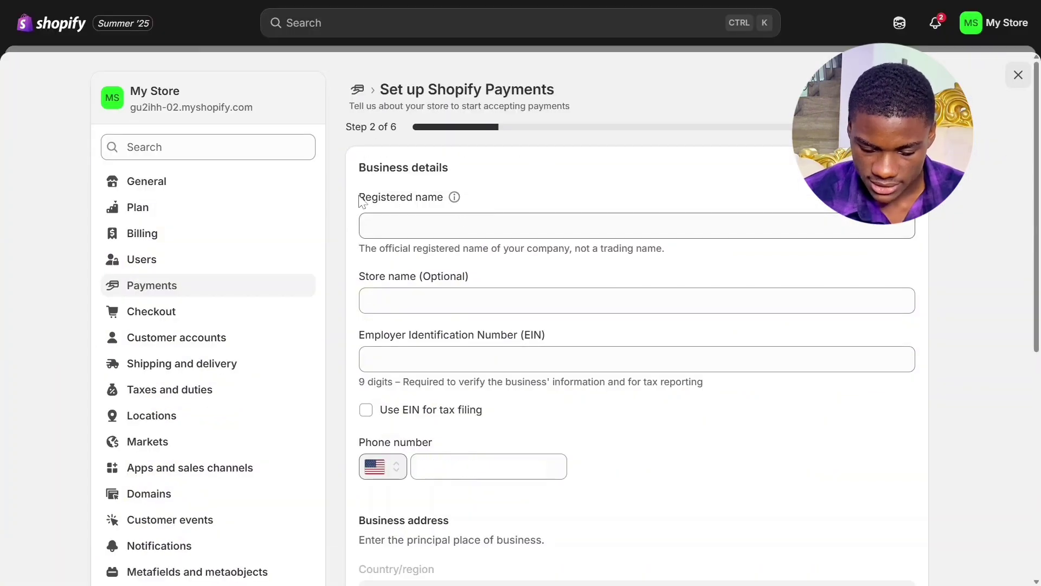
{"action": "left_click_drag", "start_coordinate": [358, 199], "coordinate": [490, 200]}
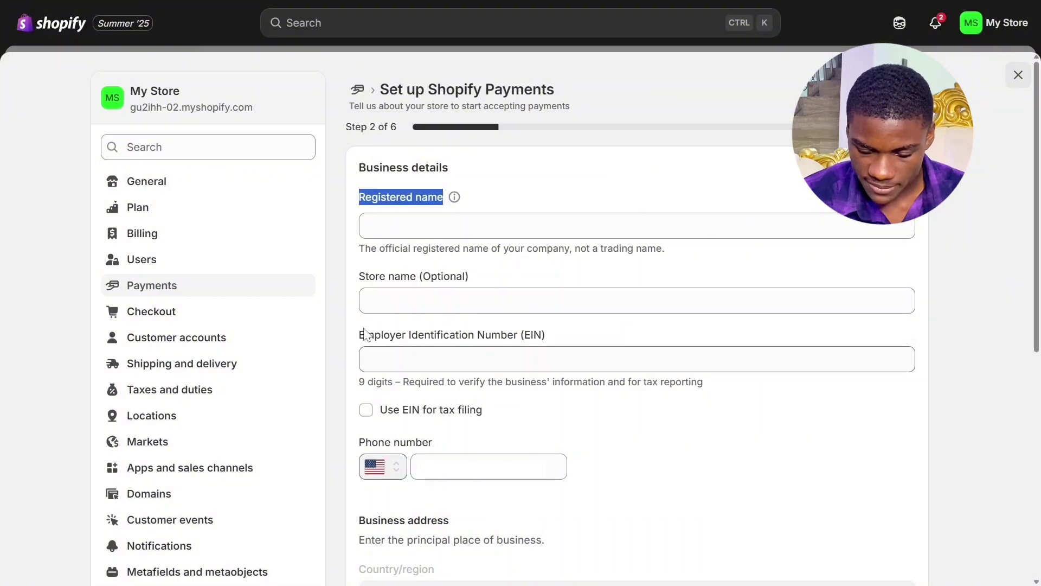
{"action": "left_click_drag", "start_coordinate": [360, 339], "coordinate": [520, 334]}
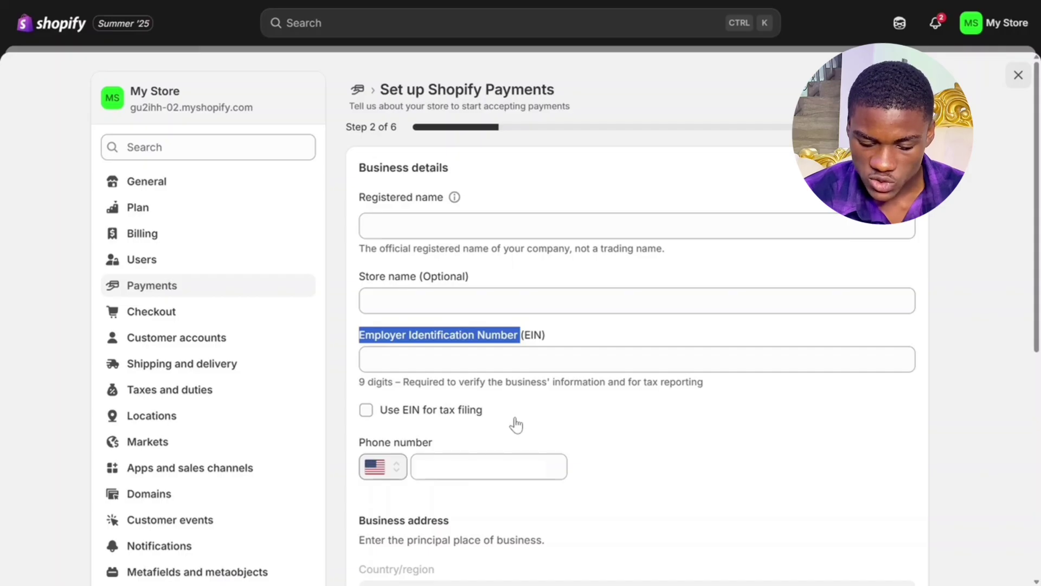
{"action": "left_click", "coordinate": [516, 424]}
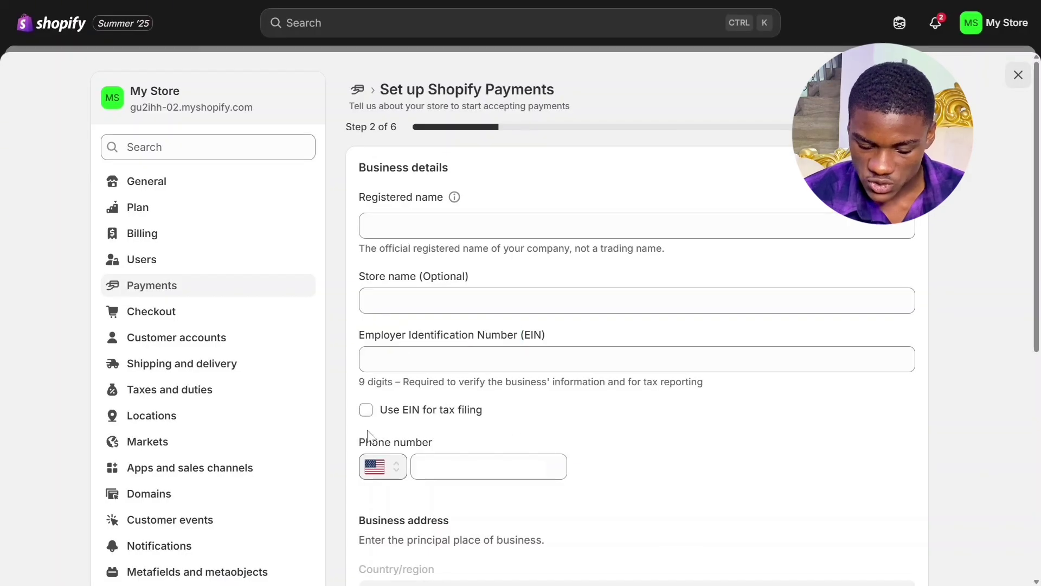
{"action": "left_click_drag", "start_coordinate": [359, 441], "coordinate": [448, 433]}
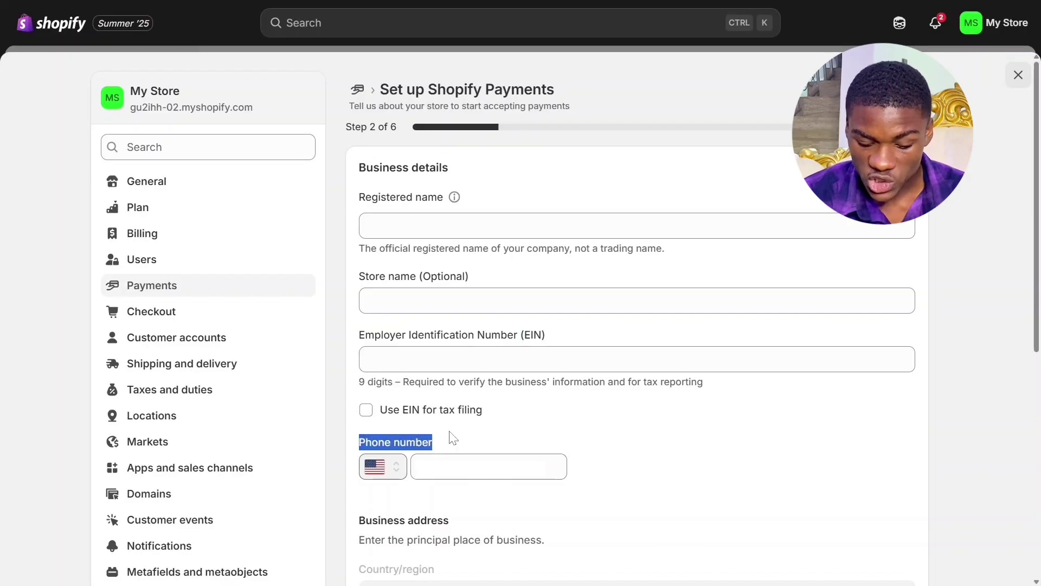
{"action": "left_click", "coordinate": [452, 437]}
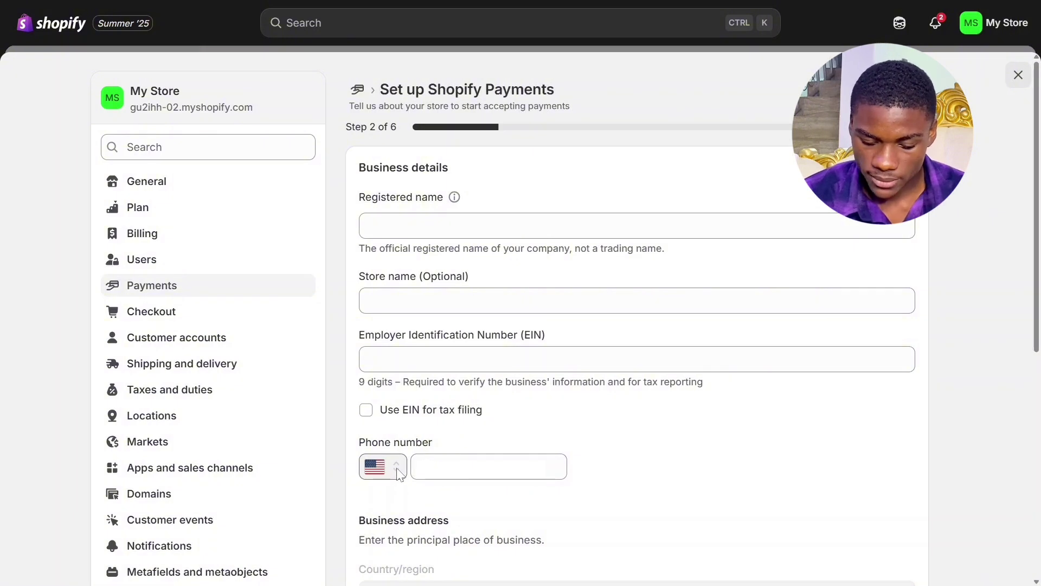
{"action": "scroll", "coordinate": [398, 474], "scroll_direction": "down", "scroll_amount": 8}
{"action": "left_click_drag", "start_coordinate": [360, 116], "coordinate": [463, 106]}
{"action": "left_click", "coordinate": [465, 108]}
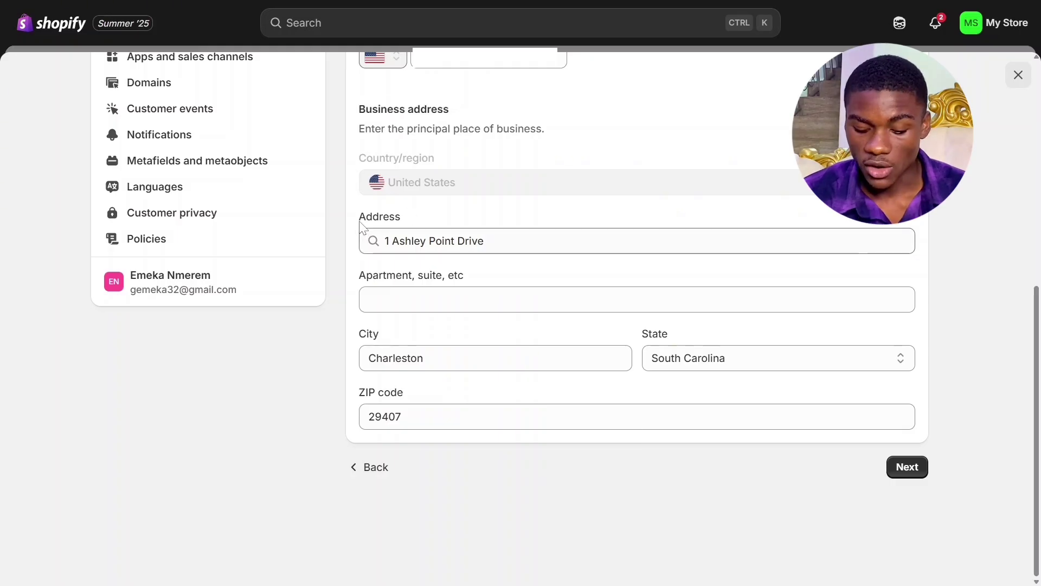
{"action": "left_click_drag", "start_coordinate": [360, 222], "coordinate": [407, 224]}
{"action": "left_click", "coordinate": [408, 225]}
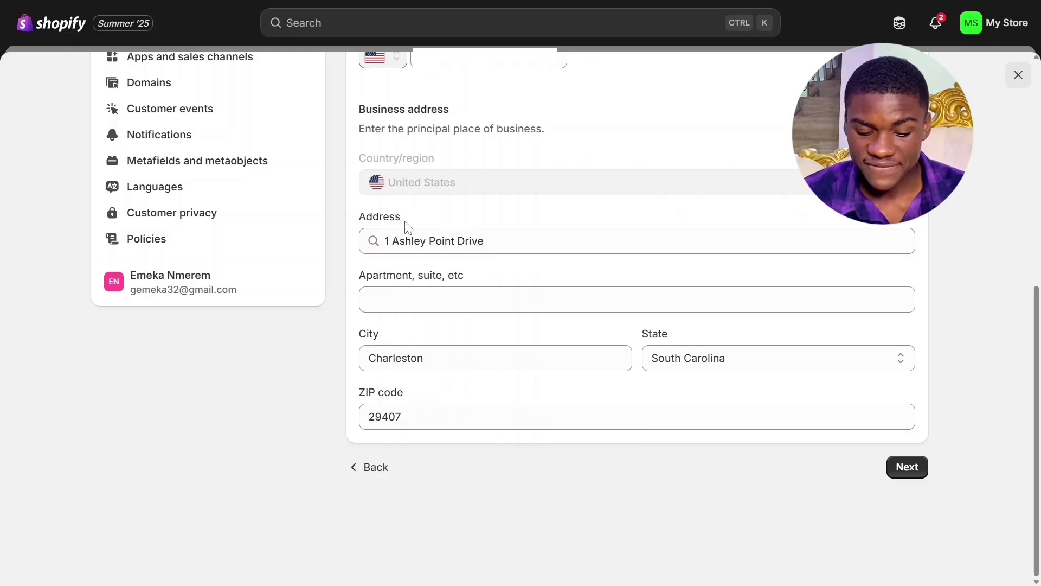
Continue to the industry details and set the category to Clothing and accessories with the sub-category Men's and boy's clothing
{"action": "left_click", "coordinate": [921, 474]}
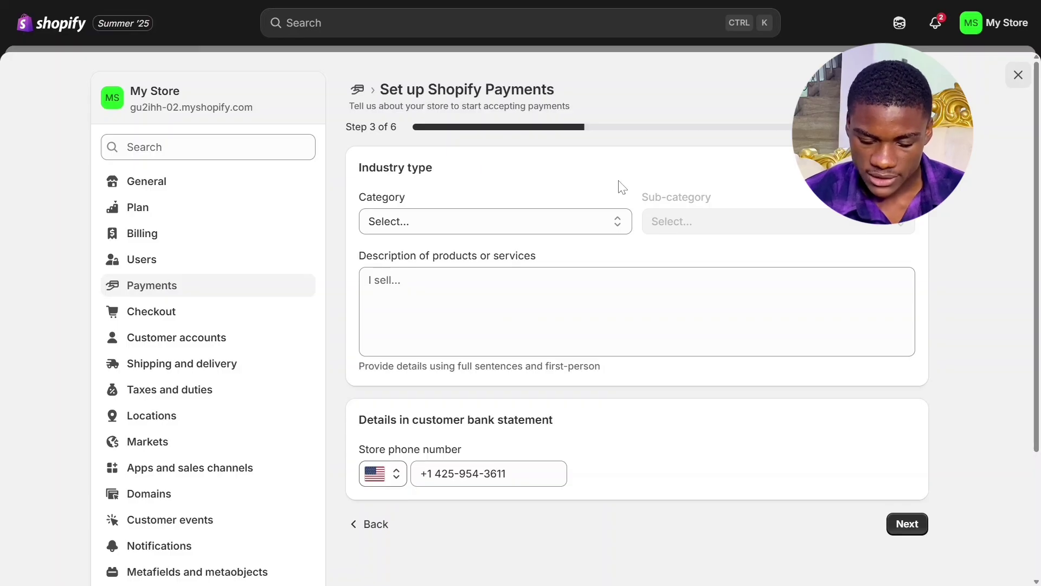
{"action": "left_click", "coordinate": [623, 223]}
{"action": "scroll", "coordinate": [637, 274], "scroll_direction": "down", "scroll_amount": 1}
{"action": "scroll", "coordinate": [637, 273], "scroll_direction": "up", "scroll_amount": 1}
{"action": "left_click", "coordinate": [523, 498]}
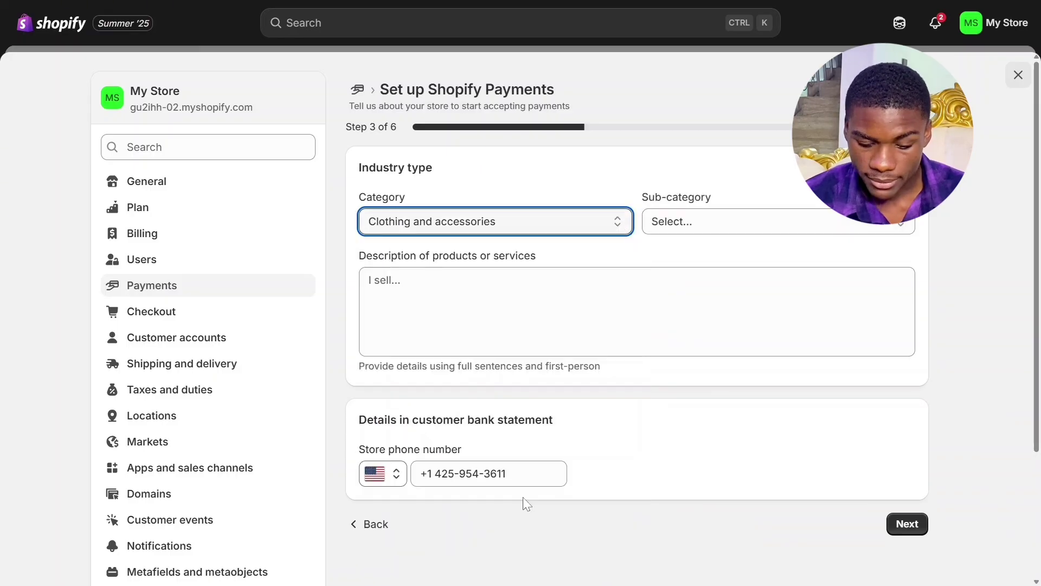
{"action": "left_click", "coordinate": [914, 222]}
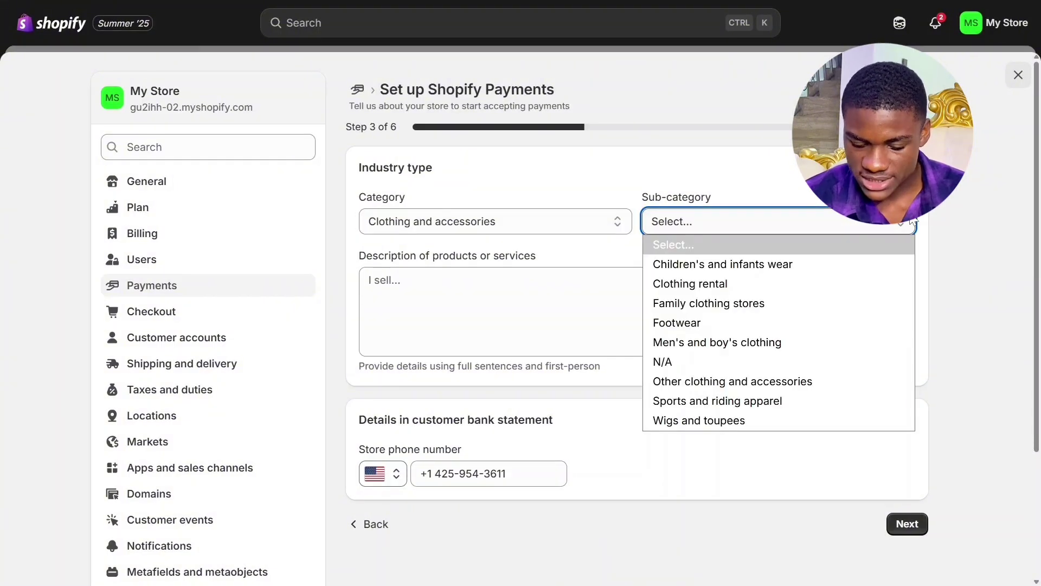
{"action": "left_click", "coordinate": [863, 347]}
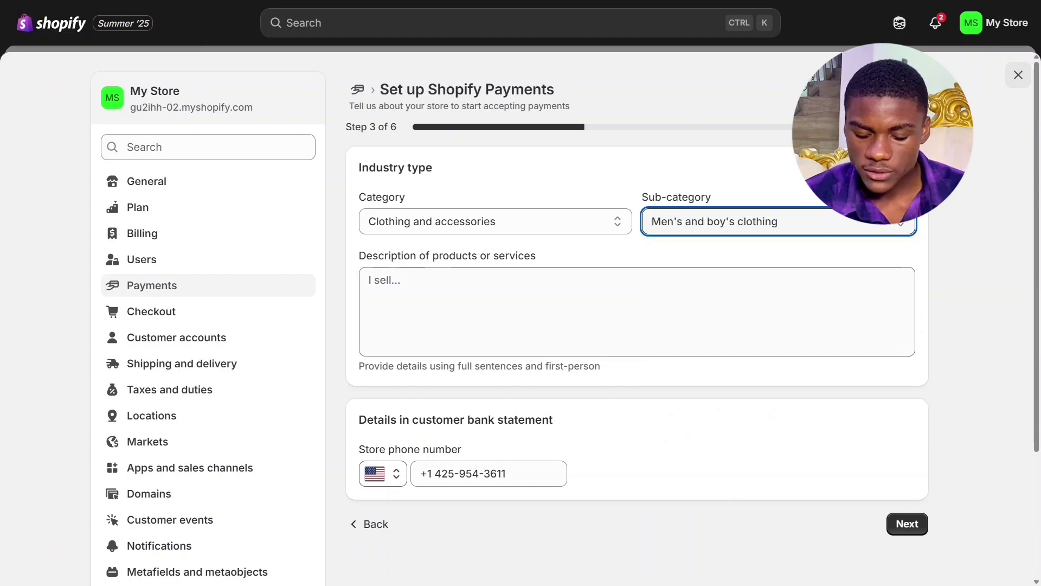
Enter "I sell Men clothing and accessories" as the product description and continue to the account representative details
{"action": "left_click", "coordinate": [361, 297]}
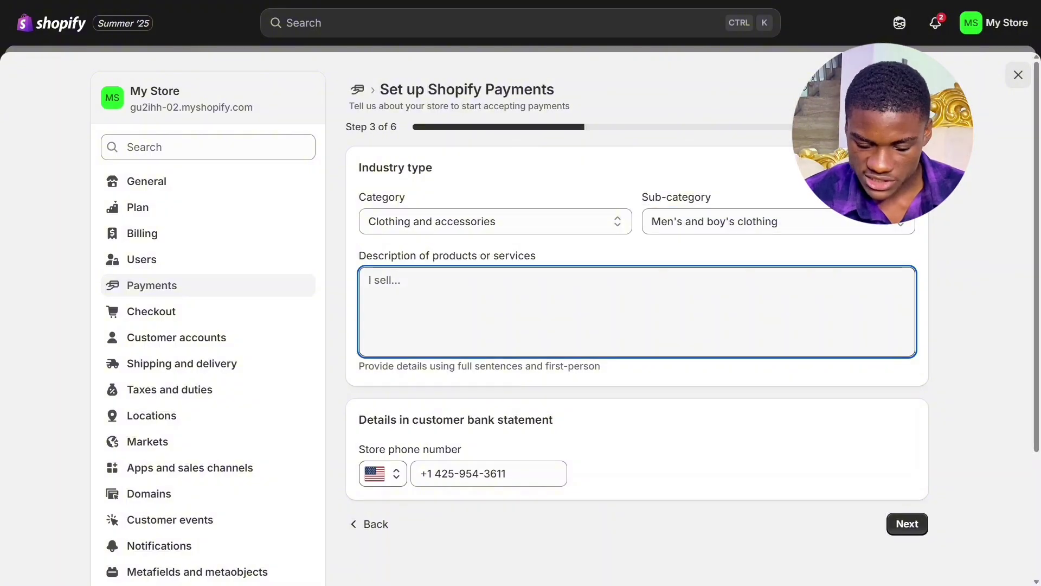
{"action": "type", "text": "I sell Men clothing and accessories"}
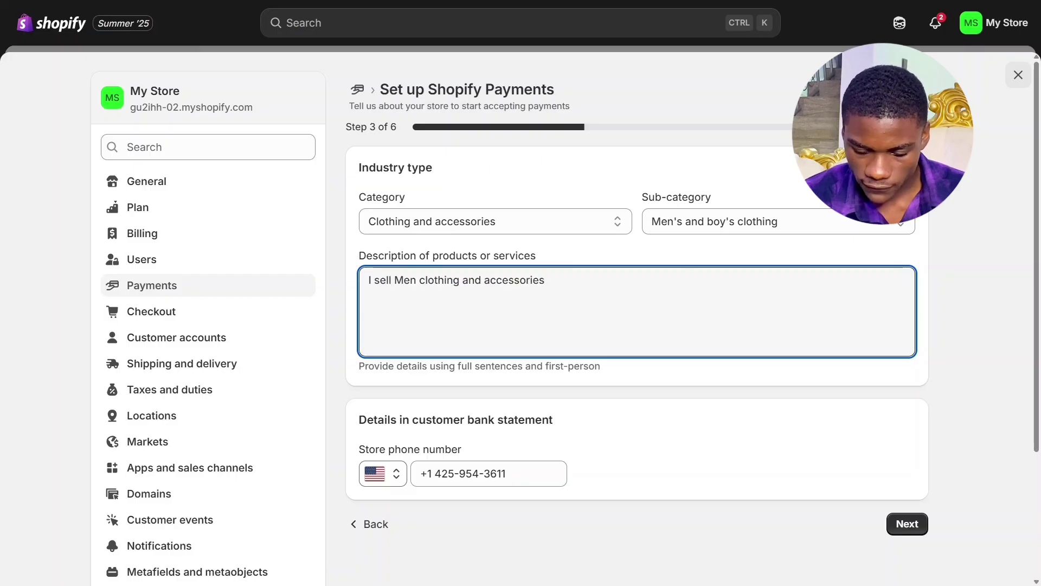
{"action": "left_click", "coordinate": [1035, 286]}
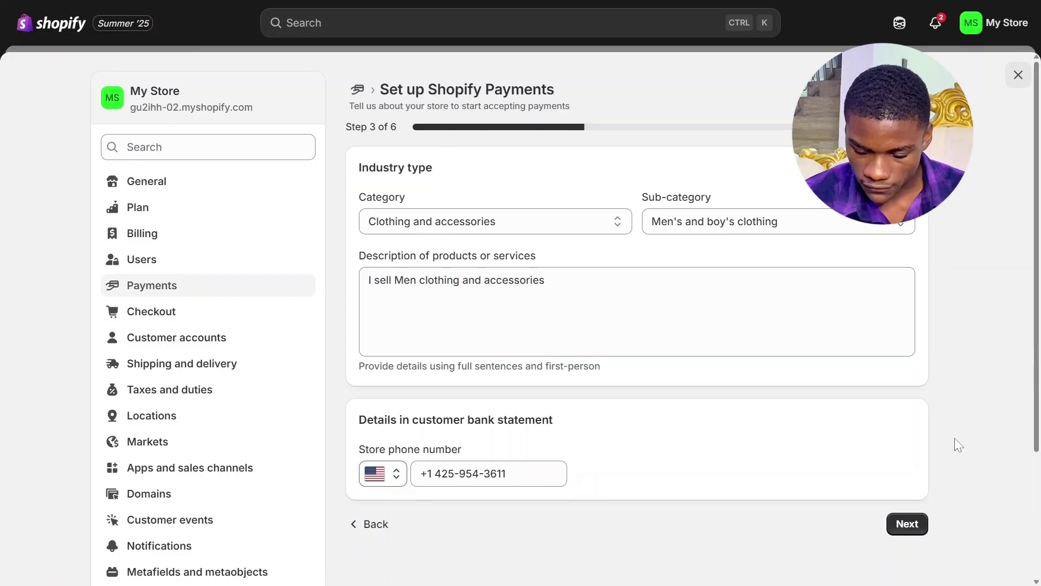
{"action": "left_click", "coordinate": [921, 530]}
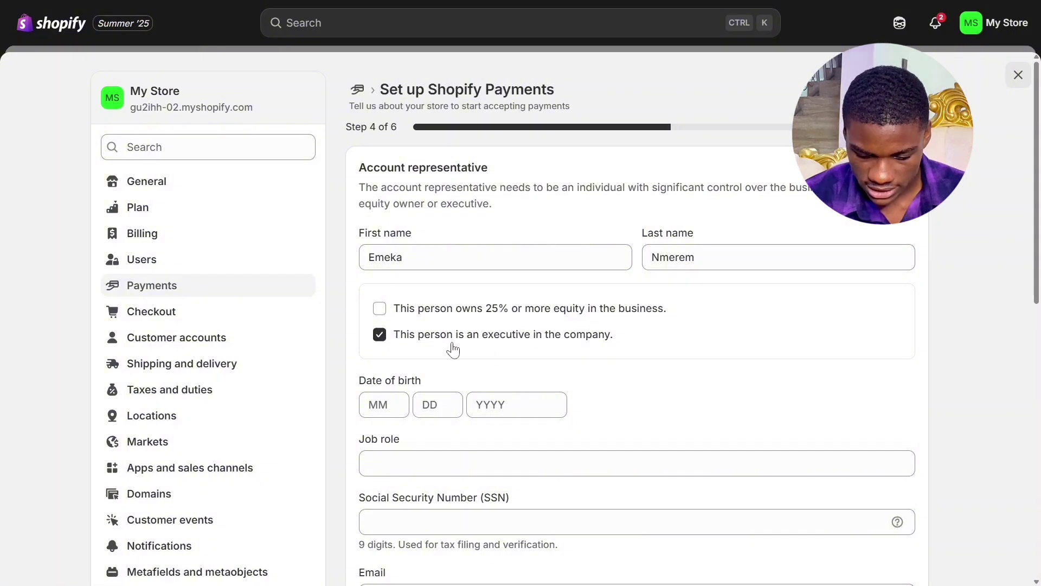
Mark the account representative as owning 25% or more of the business and set the equity to 100%
{"action": "left_click", "coordinate": [380, 309]}
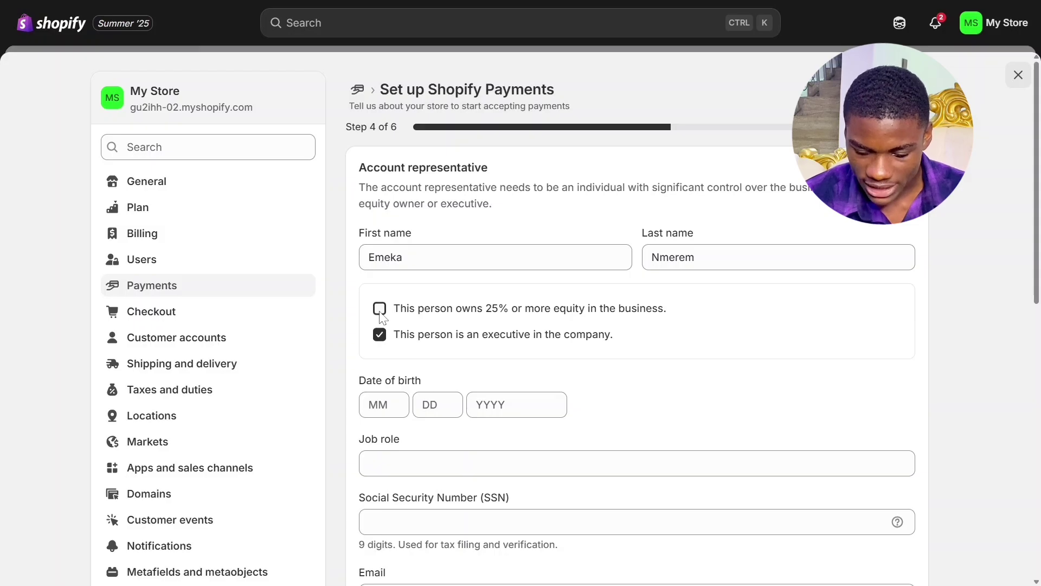
{"action": "left_click", "coordinate": [385, 357]}
{"action": "type", "text": "100"}
{"action": "left_click", "coordinate": [588, 374]}
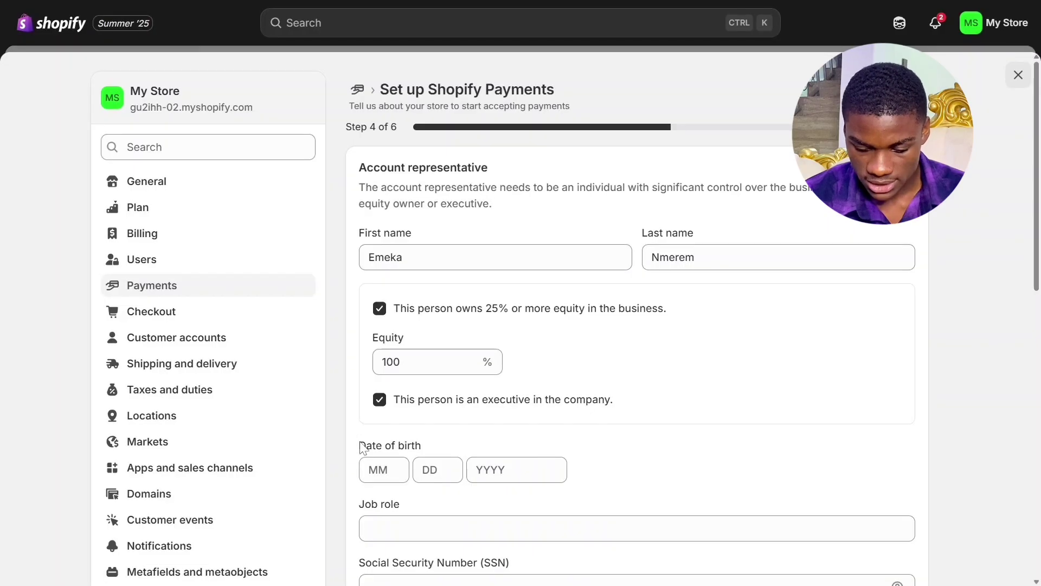
Examine the remaining representative fields: date of birth, job role, Social Security Number, contact details and residential address
{"action": "left_click_drag", "start_coordinate": [360, 444], "coordinate": [424, 445]}
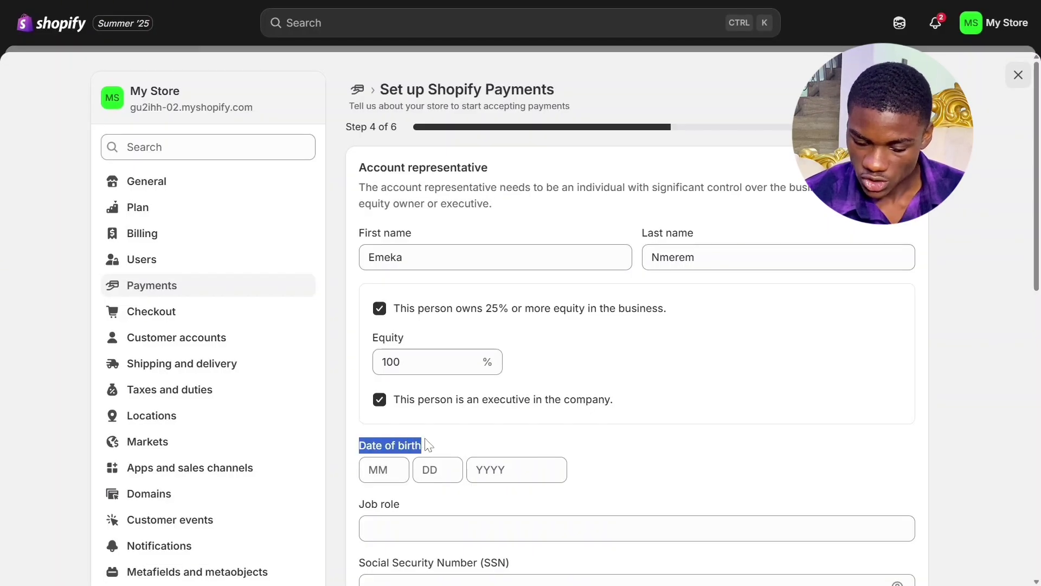
{"action": "left_click", "coordinate": [449, 442]}
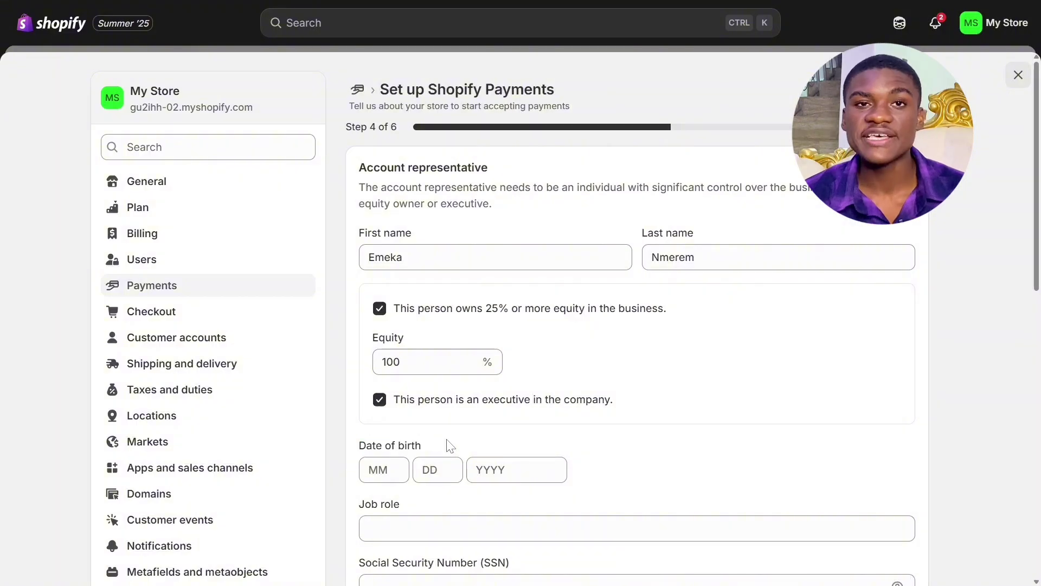
{"action": "scroll", "coordinate": [449, 442], "scroll_direction": "down", "scroll_amount": 4}
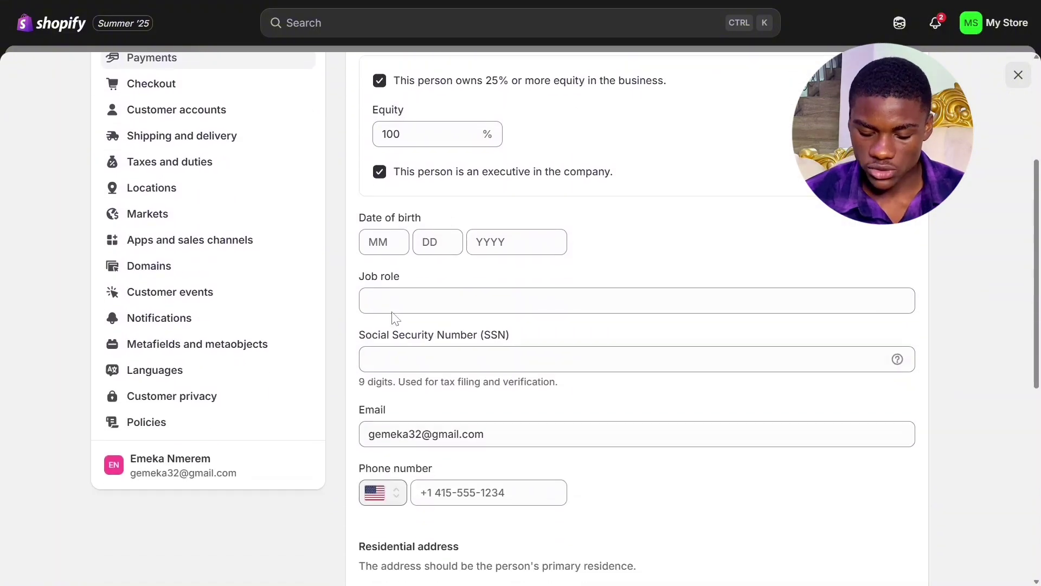
{"action": "left_click_drag", "start_coordinate": [358, 276], "coordinate": [420, 271]}
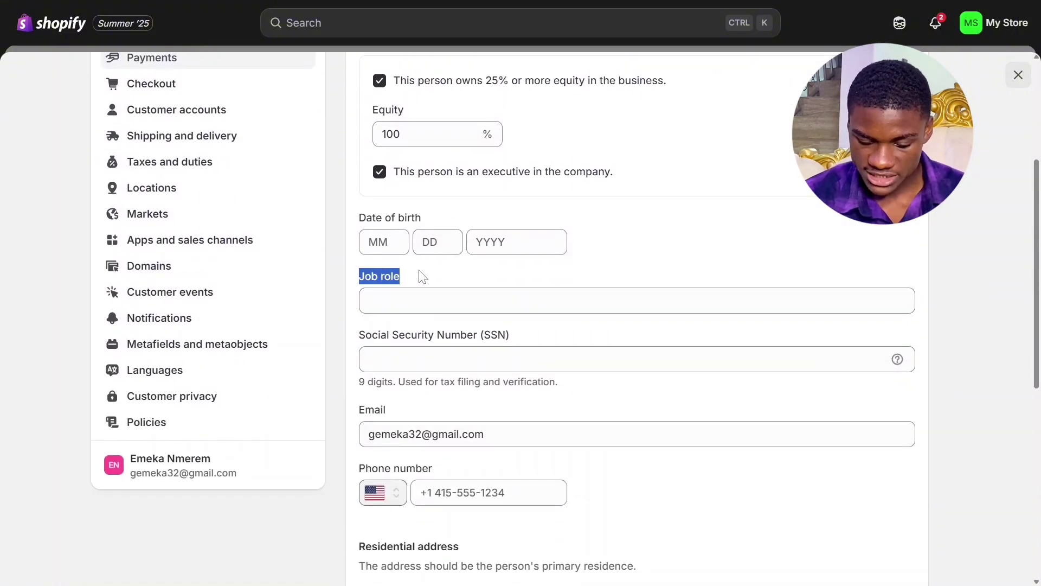
{"action": "left_click_drag", "start_coordinate": [359, 335], "coordinate": [512, 339]}
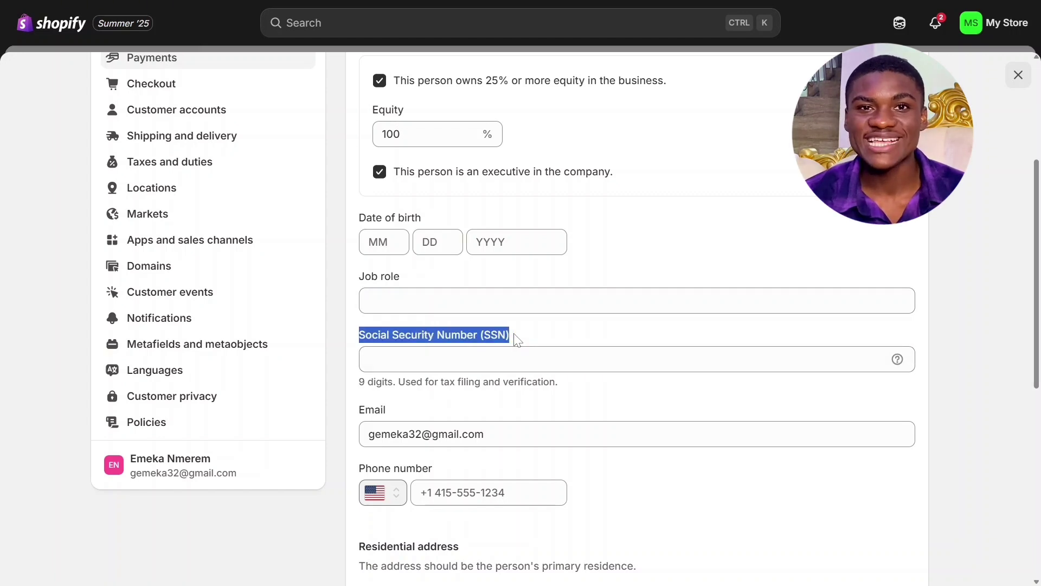
{"action": "left_click", "coordinate": [516, 340]}
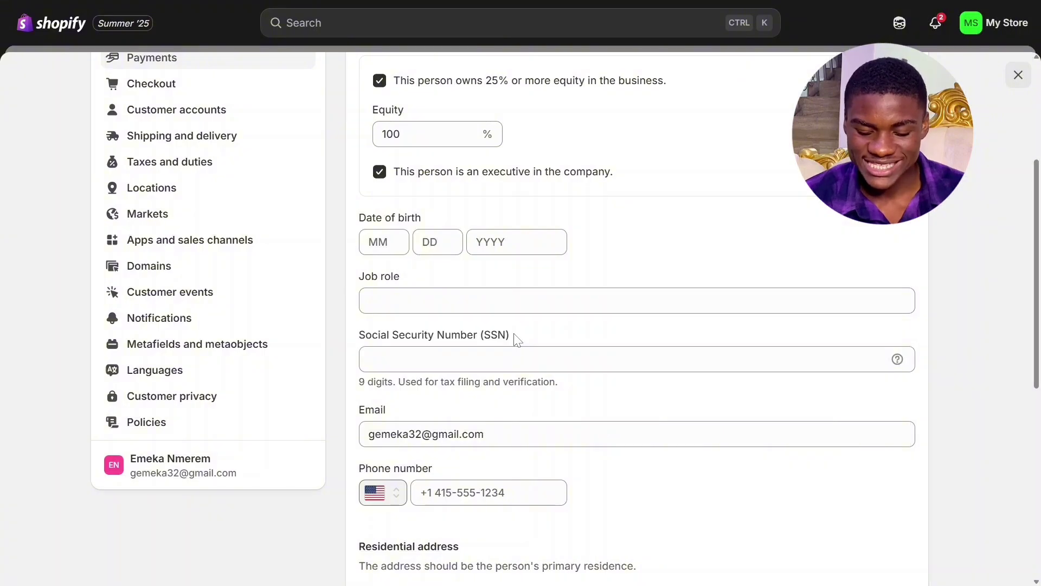
{"action": "mouse_move", "coordinate": [897, 358]}
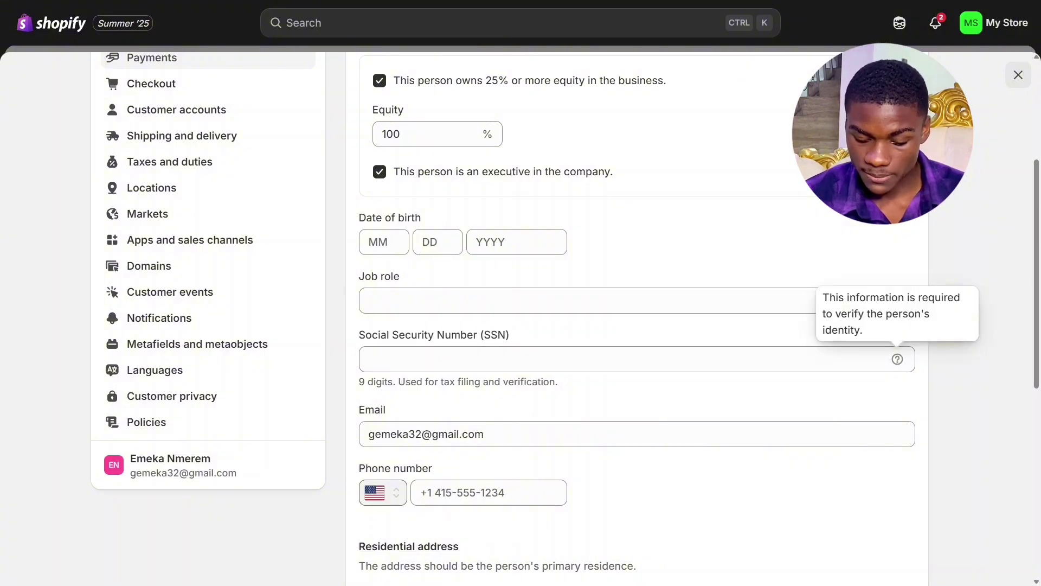
{"action": "scroll", "coordinate": [772, 398], "scroll_direction": "down", "scroll_amount": 1}
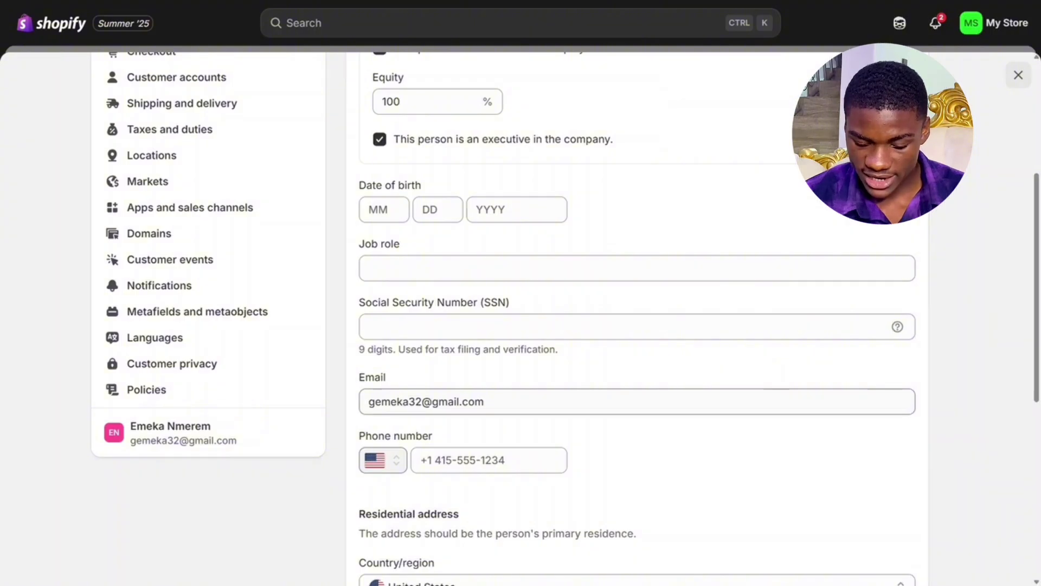
{"action": "scroll", "coordinate": [773, 399], "scroll_direction": "down", "scroll_amount": 6}
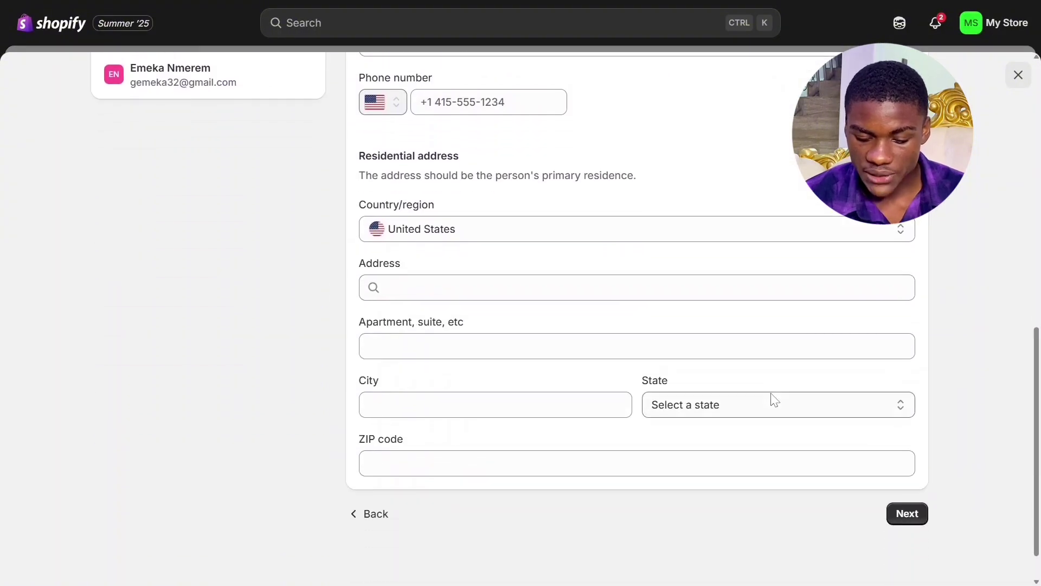
Review the residential address section of the account representative form and continue to the equity ownership details
{"action": "scroll", "coordinate": [775, 400], "scroll_direction": "down", "scroll_amount": 1}
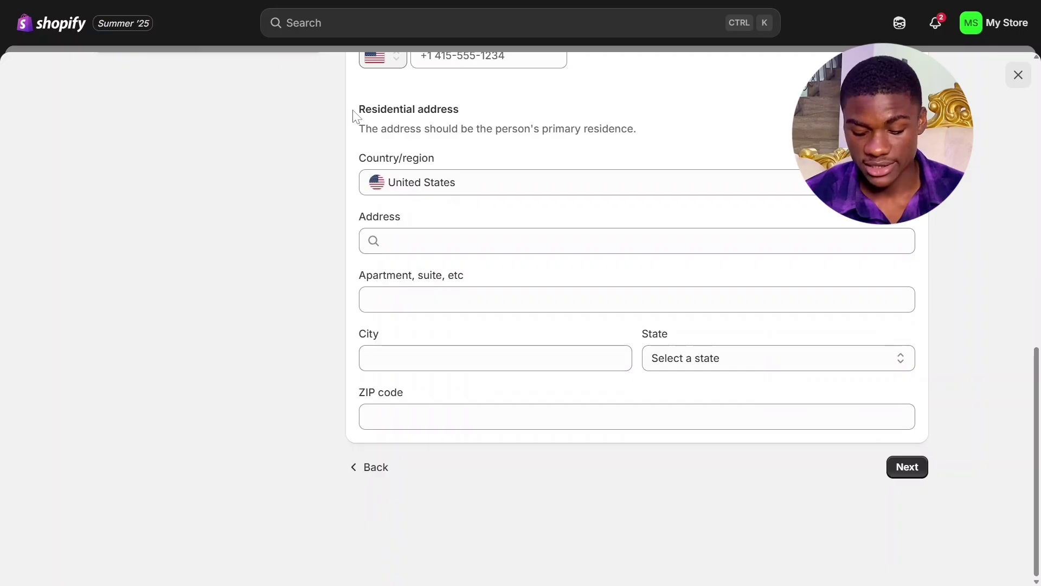
{"action": "left_click_drag", "start_coordinate": [353, 116], "coordinate": [499, 104]}
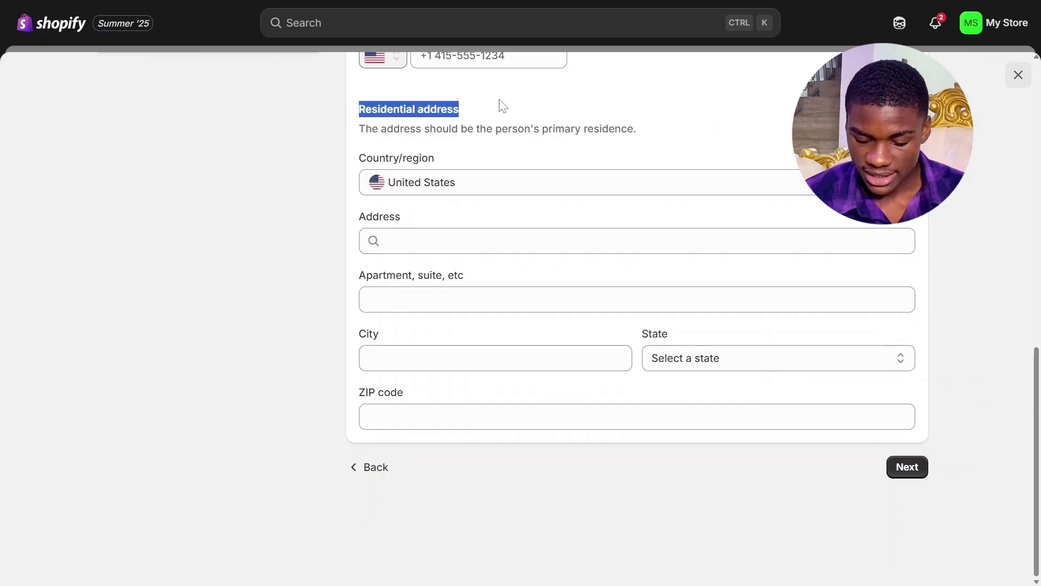
{"action": "left_click", "coordinate": [503, 106]}
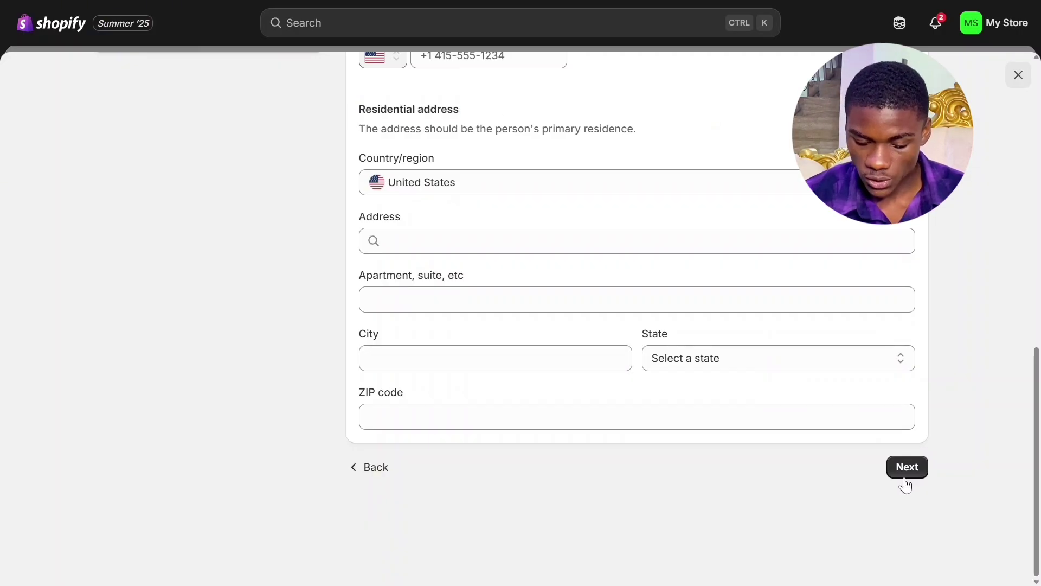
{"action": "left_click", "coordinate": [909, 470]}
Review the equity ownership entry and the rule for adding another equity owner, and continue to the final review
{"action": "left_click_drag", "start_coordinate": [358, 169], "coordinate": [520, 156]}
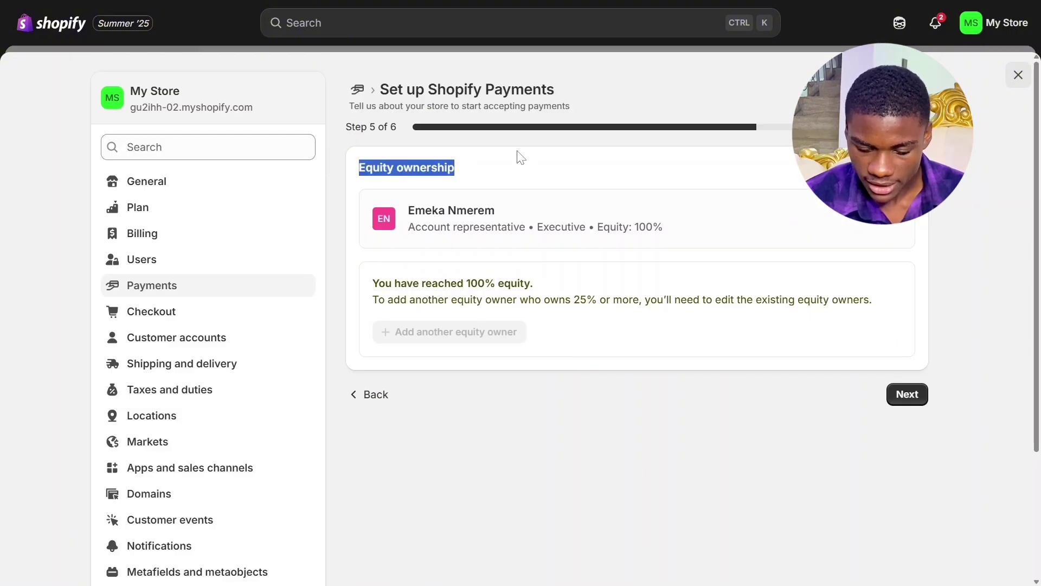
{"action": "left_click", "coordinate": [518, 156]}
{"action": "left_click_drag", "start_coordinate": [407, 230], "coordinate": [683, 249]}
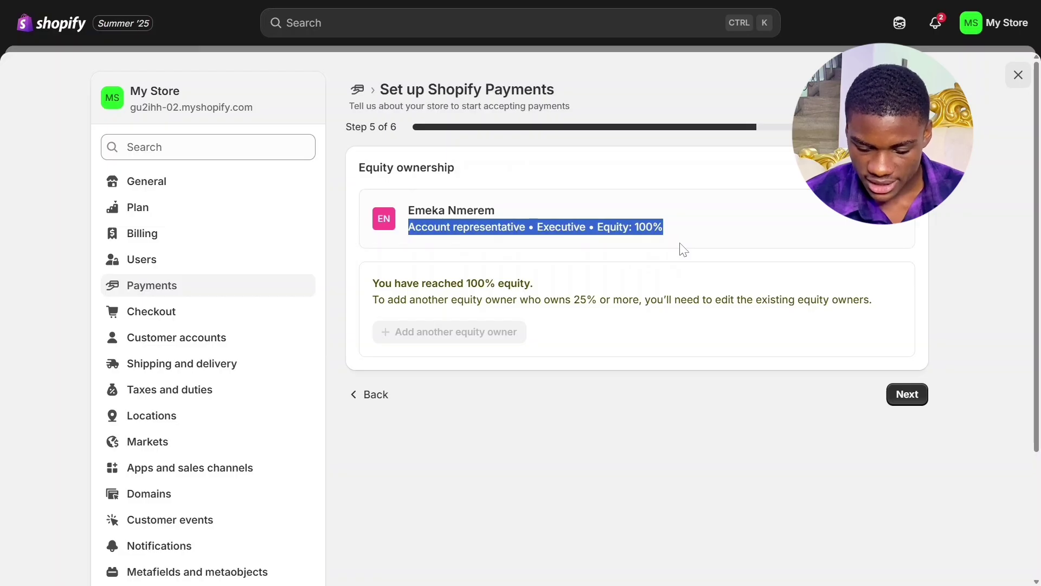
{"action": "left_click", "coordinate": [683, 249]}
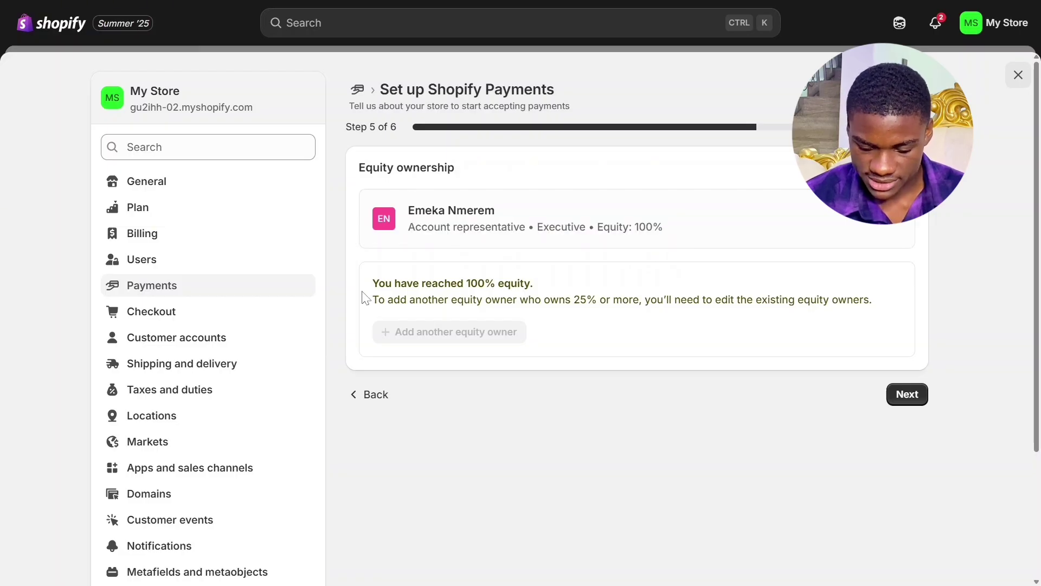
{"action": "left_click_drag", "start_coordinate": [370, 282], "coordinate": [953, 314]}
{"action": "left_click", "coordinate": [918, 395]}
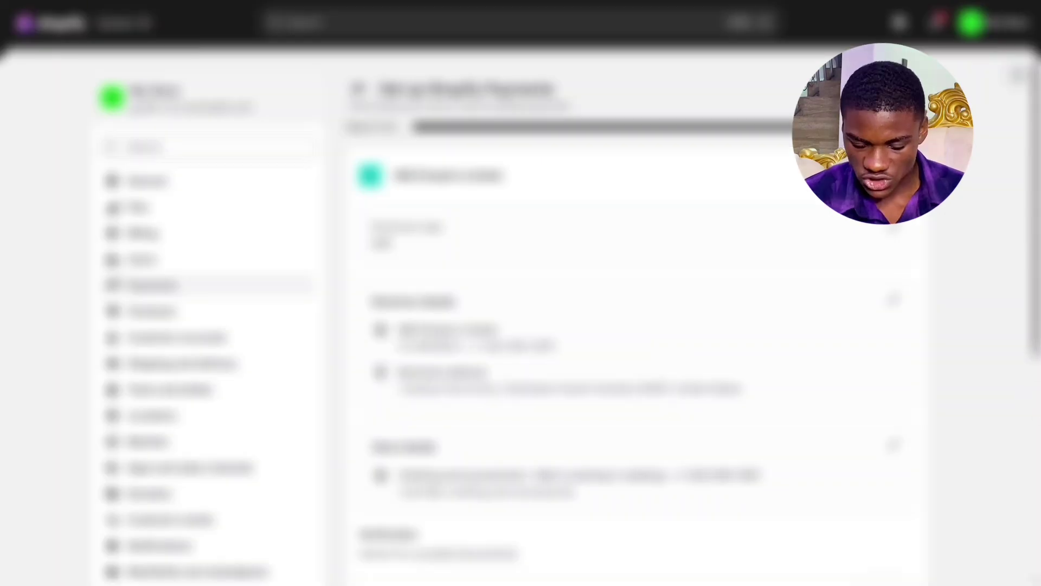
Upload "Business document IRS Letter 147C.pdf" as the IRS Letter 147C verification document and confirm the business section
{"action": "scroll", "coordinate": [1039, 410], "scroll_direction": "down", "scroll_amount": 5}
{"action": "left_click_drag", "start_coordinate": [357, 140], "coordinate": [448, 139]}
{"action": "left_click", "coordinate": [450, 141]}
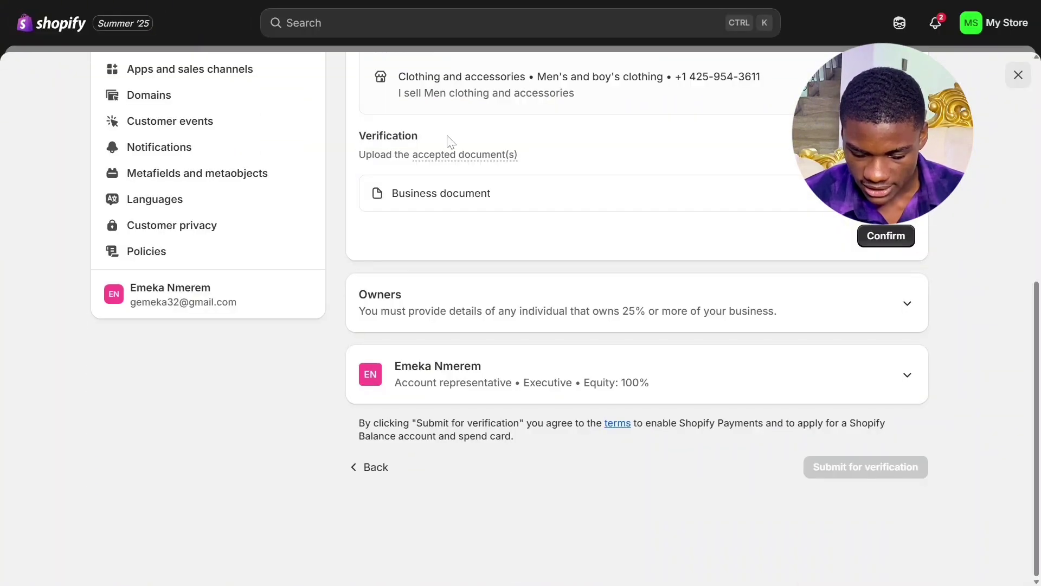
{"action": "mouse_move", "coordinate": [464, 155]}
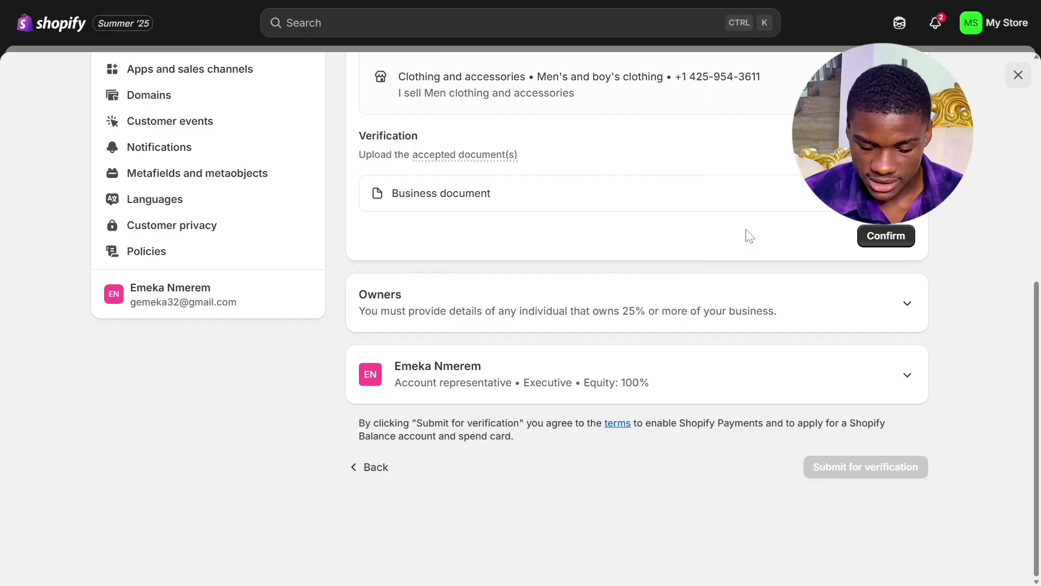
{"action": "left_click", "coordinate": [878, 194]}
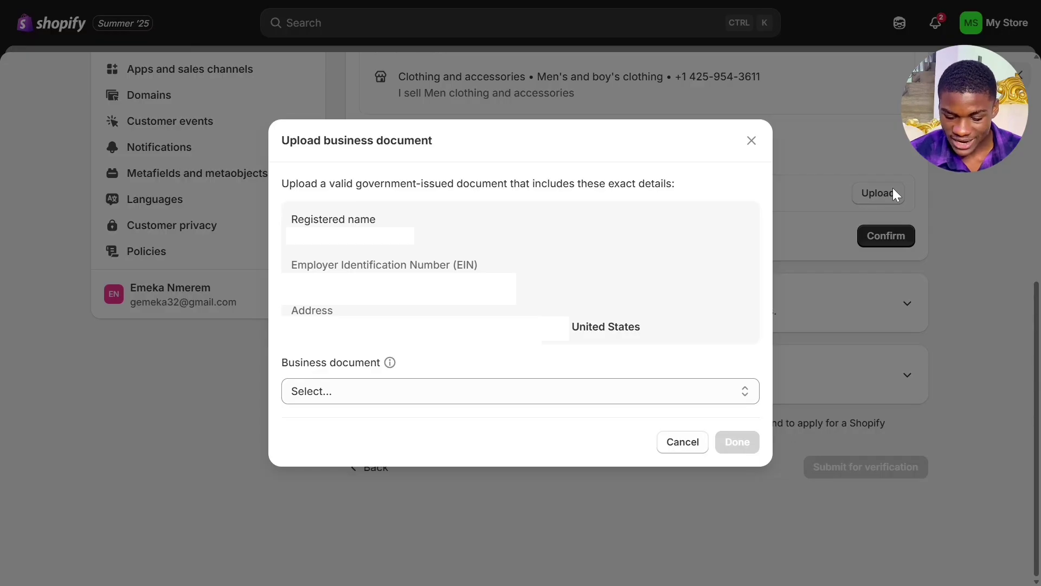
{"action": "left_click", "coordinate": [744, 391]}
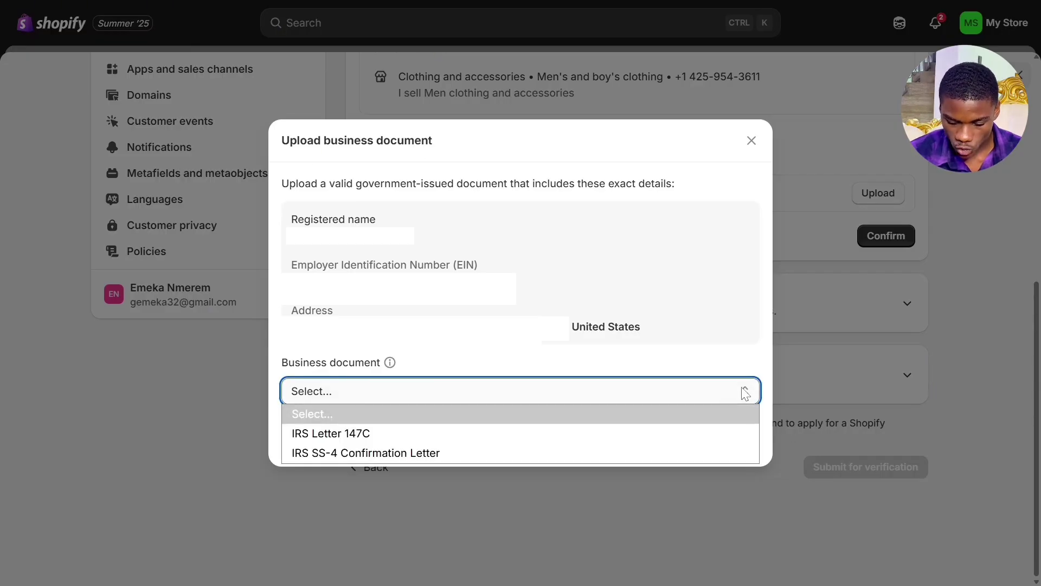
{"action": "left_click", "coordinate": [490, 435]}
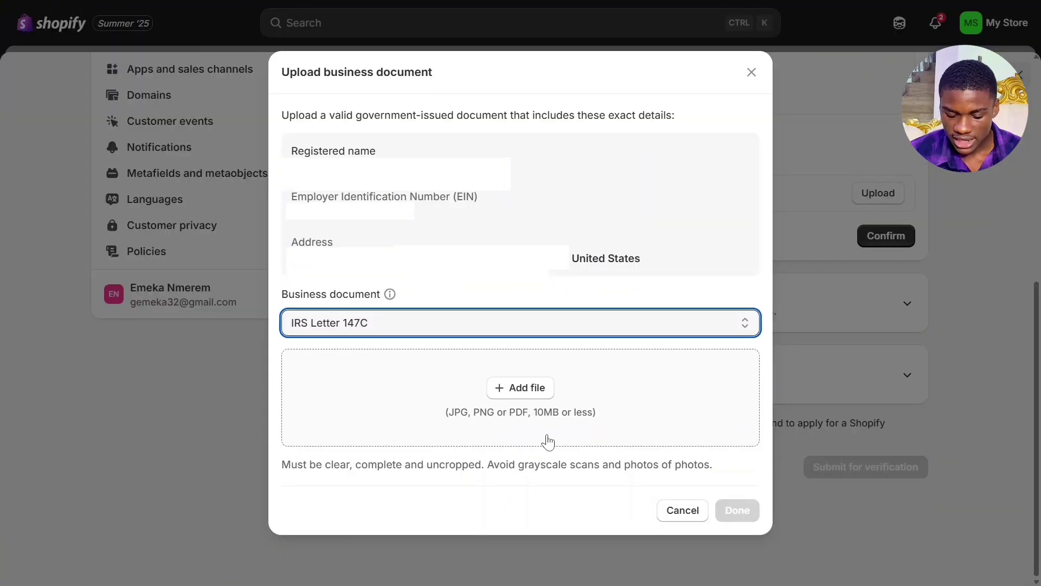
{"action": "left_click", "coordinate": [505, 389]}
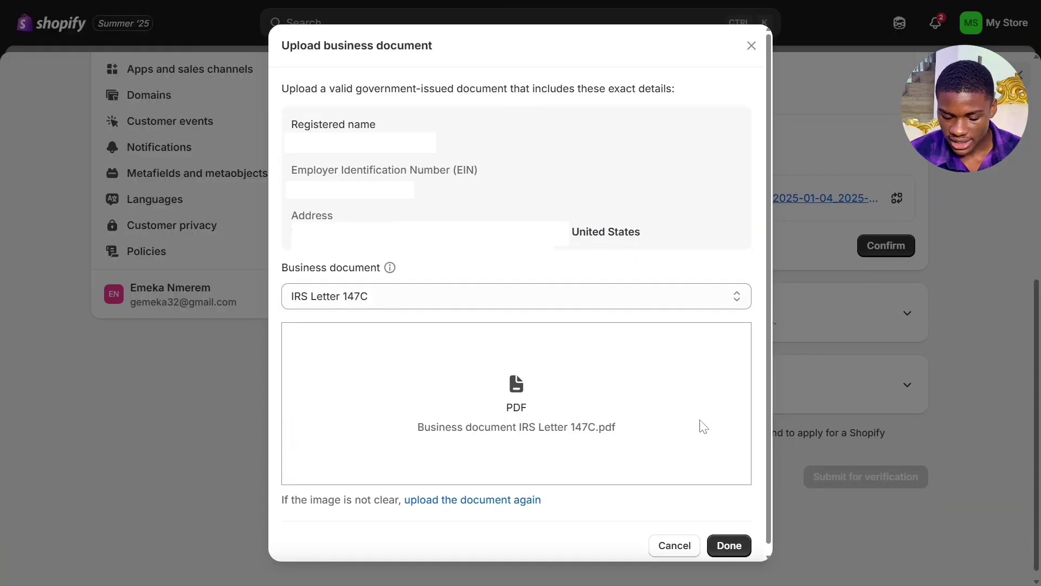
{"action": "left_click", "coordinate": [738, 549]}
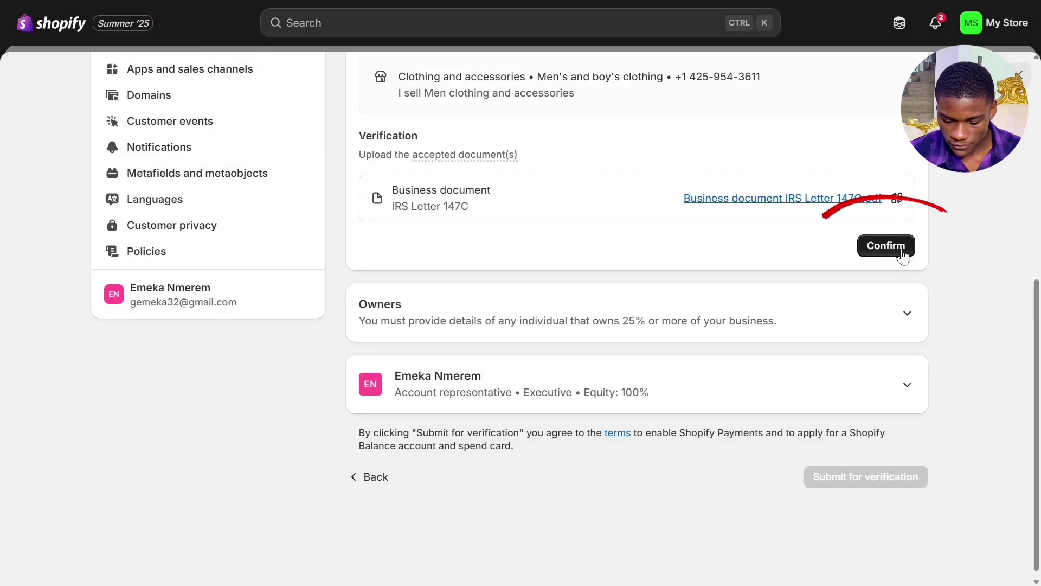
{"action": "left_click", "coordinate": [902, 254]}
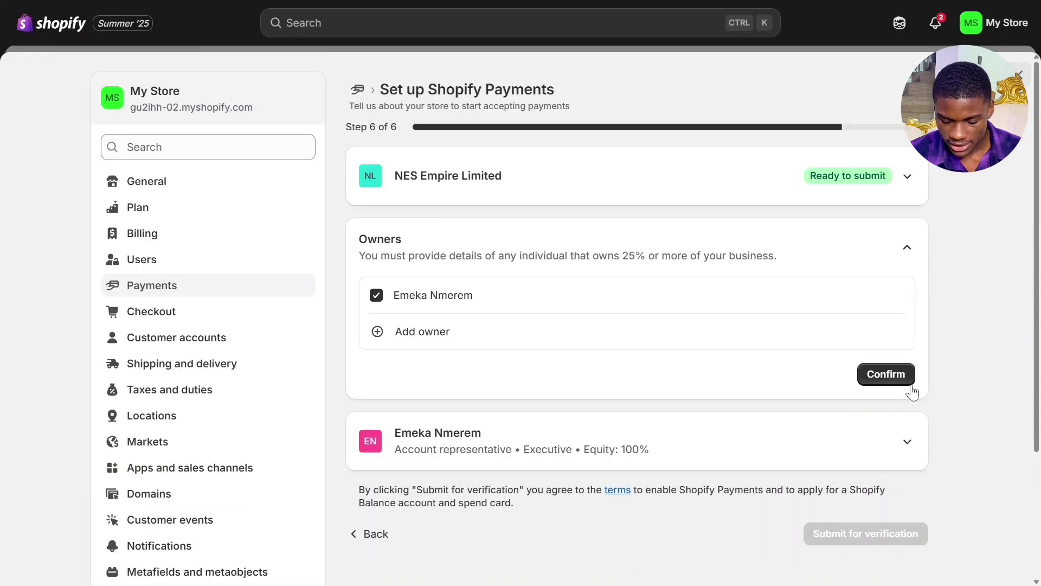
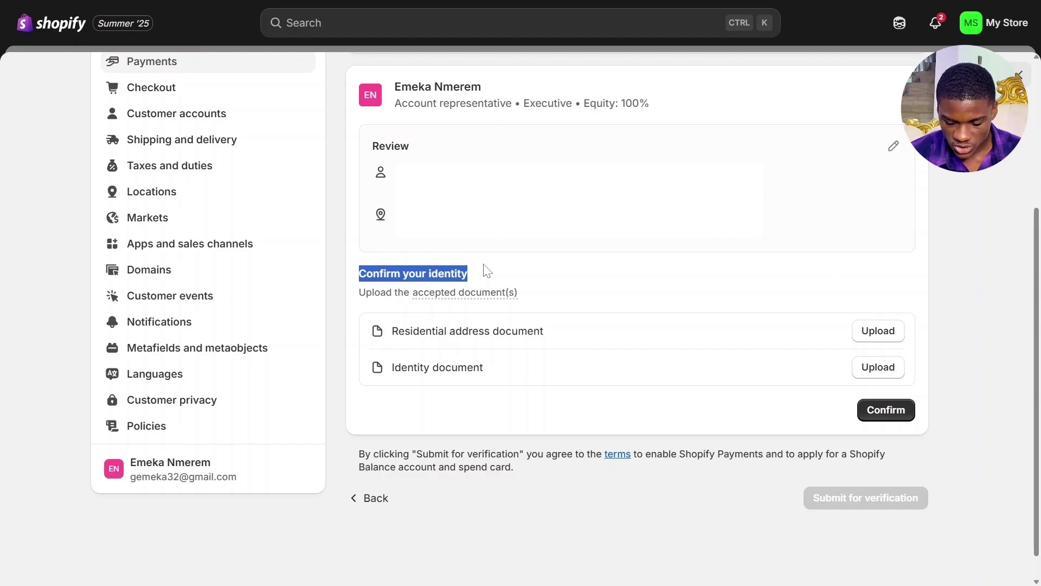
Start the account representative's identity document upload, read its requirements and choose Passport as the document type
{"action": "left_click", "coordinate": [486, 271]}
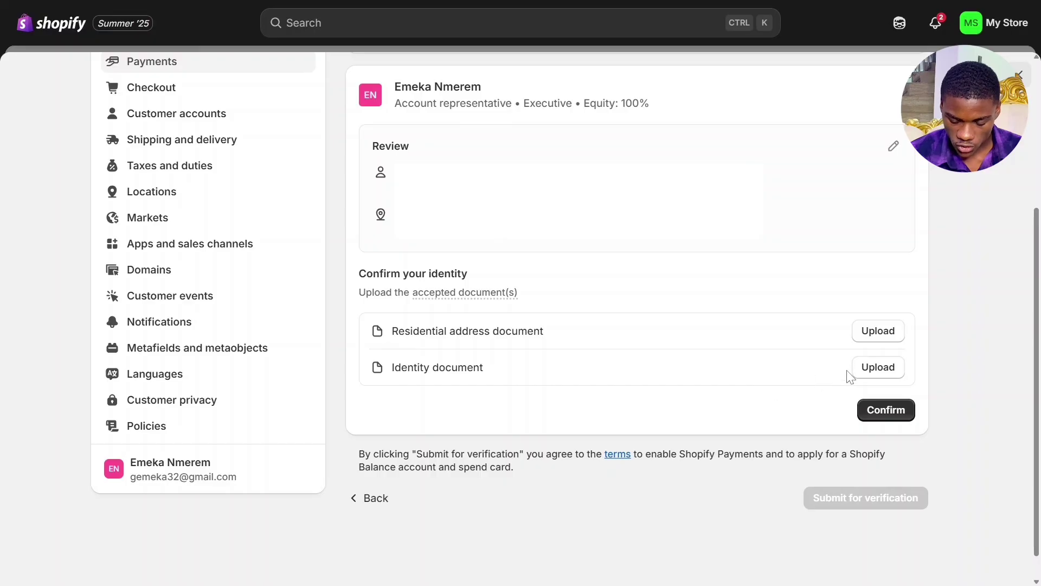
{"action": "left_click", "coordinate": [866, 375]}
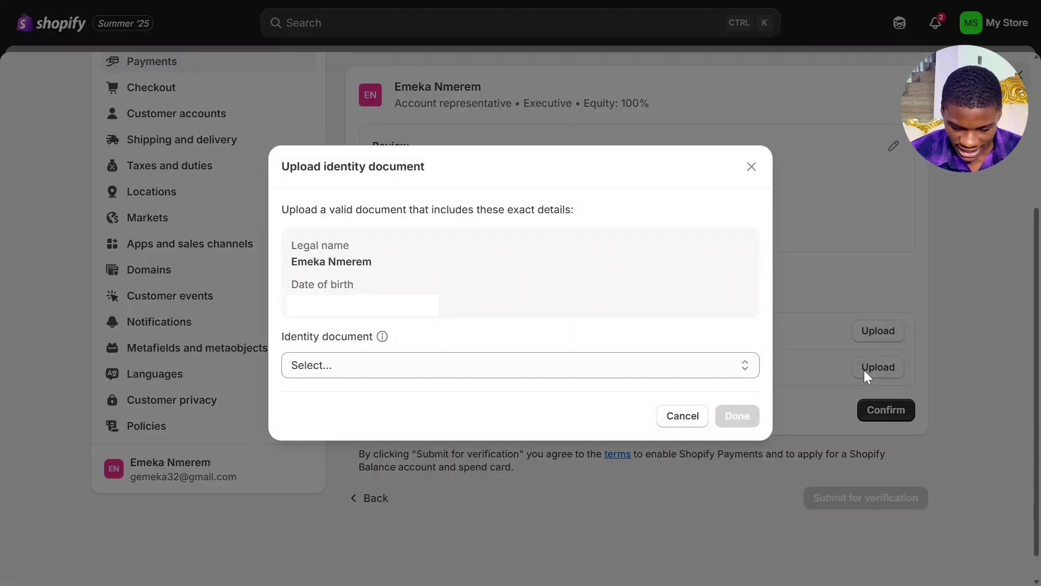
{"action": "left_click_drag", "start_coordinate": [281, 210], "coordinate": [592, 225]}
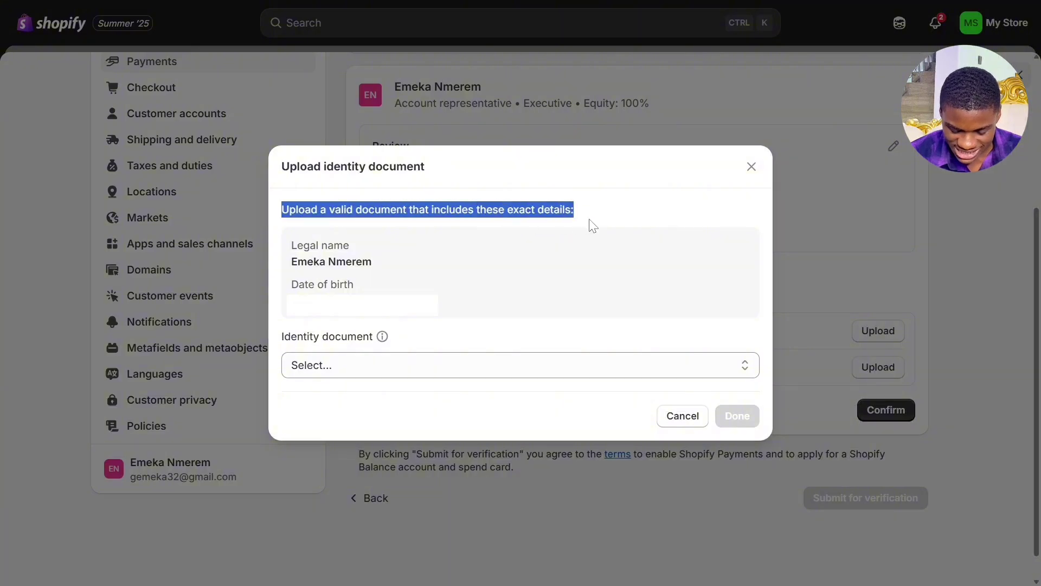
{"action": "left_click", "coordinate": [592, 225]}
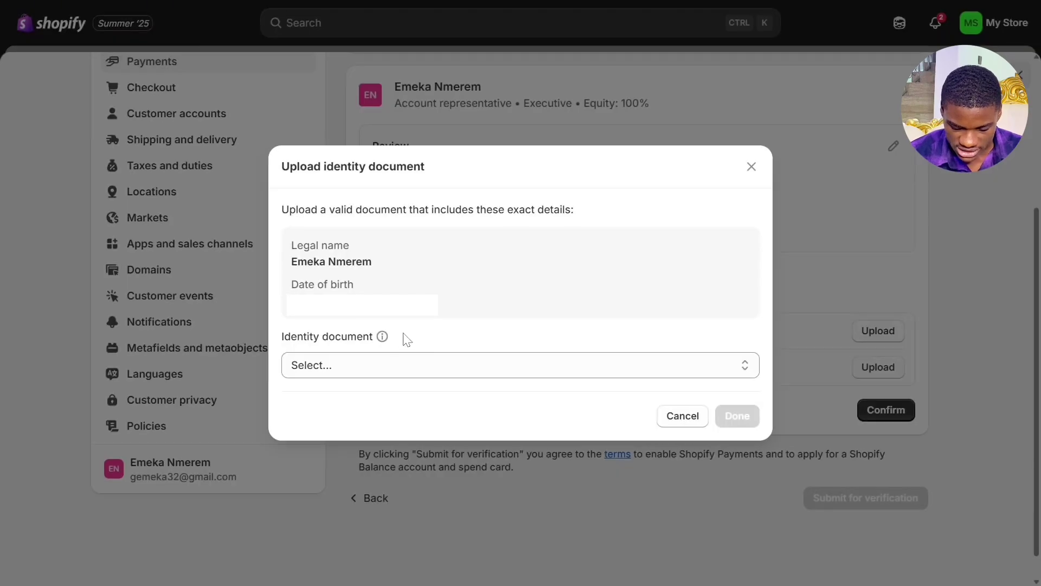
{"action": "left_click", "coordinate": [714, 372]}
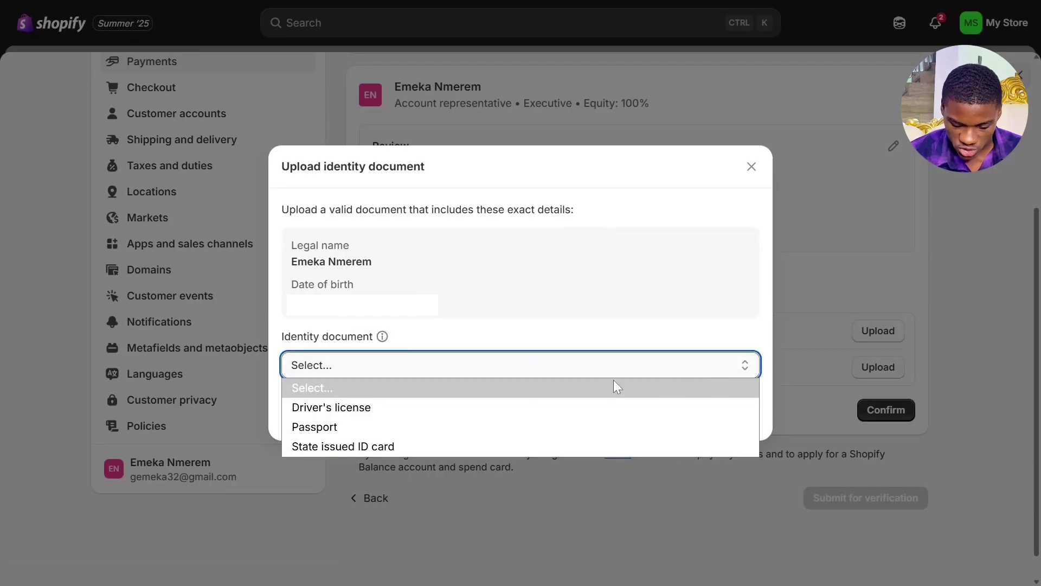
{"action": "left_click", "coordinate": [432, 426]}
Attach "passport 101.jpeg" as the identity document and confirm the account representative section
{"action": "left_click_drag", "start_coordinate": [282, 441], "coordinate": [732, 457]}
{"action": "left_click", "coordinate": [729, 457]}
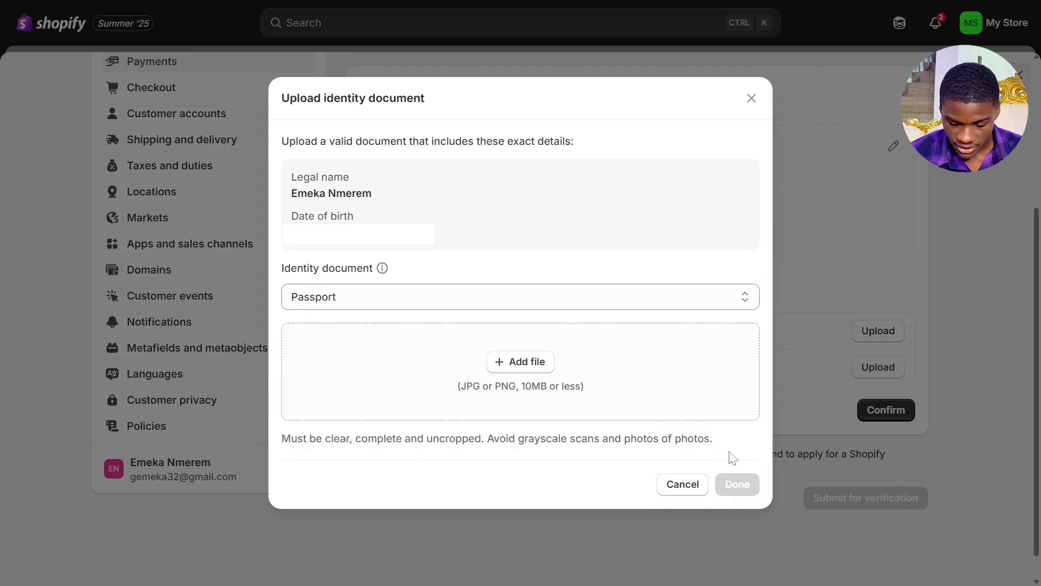
{"action": "left_click", "coordinate": [503, 368]}
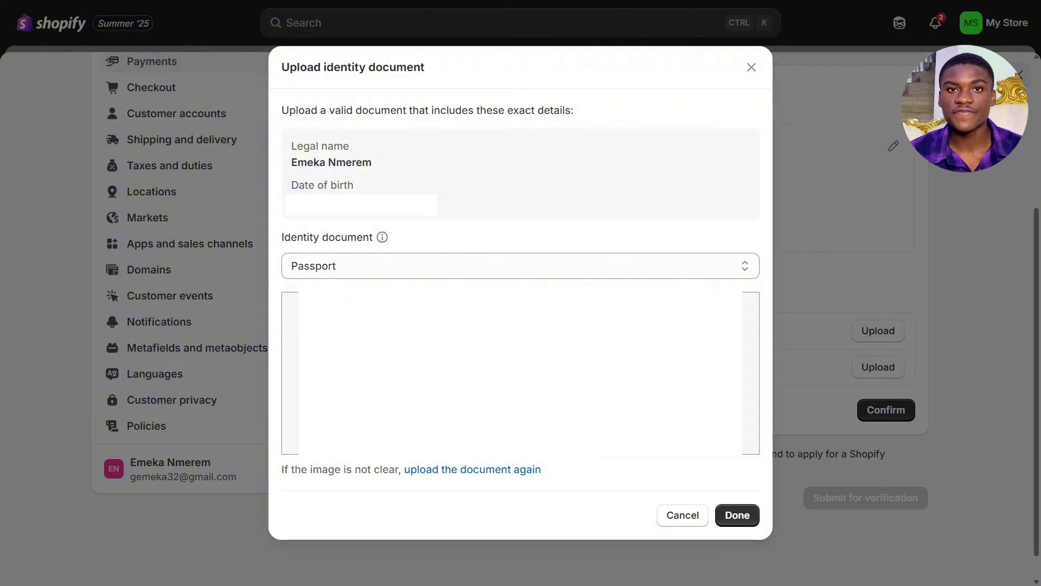
{"action": "left_click", "coordinate": [743, 513]}
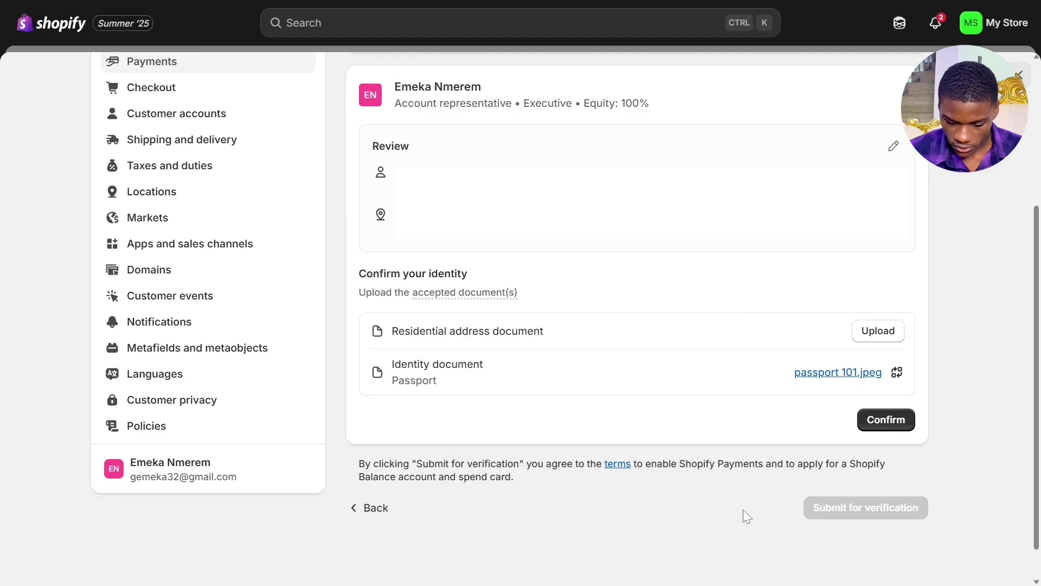
{"action": "left_click", "coordinate": [907, 421]}
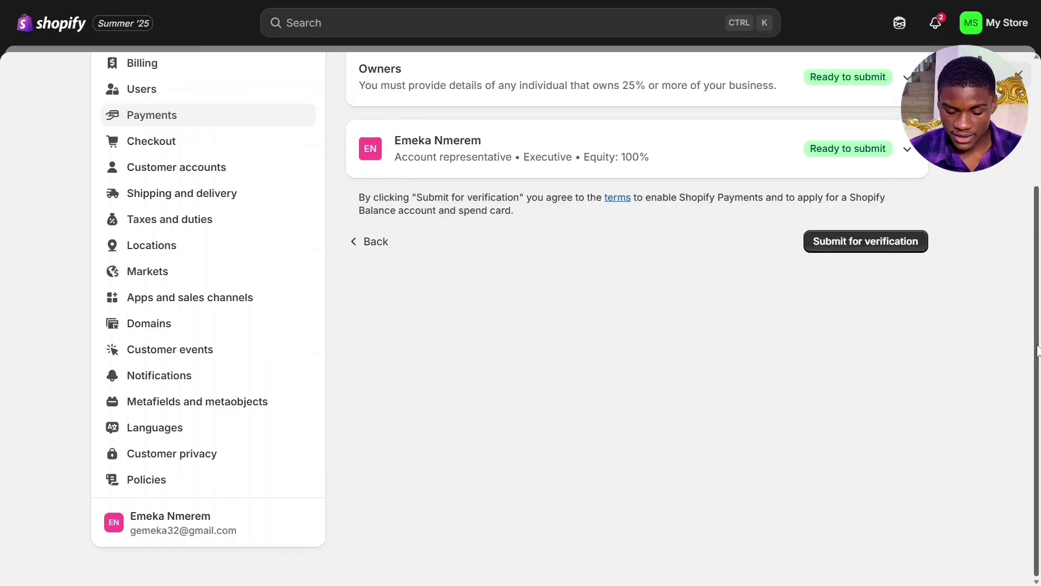
{"action": "left_click_drag", "start_coordinate": [1037, 343], "coordinate": [1037, 228]}
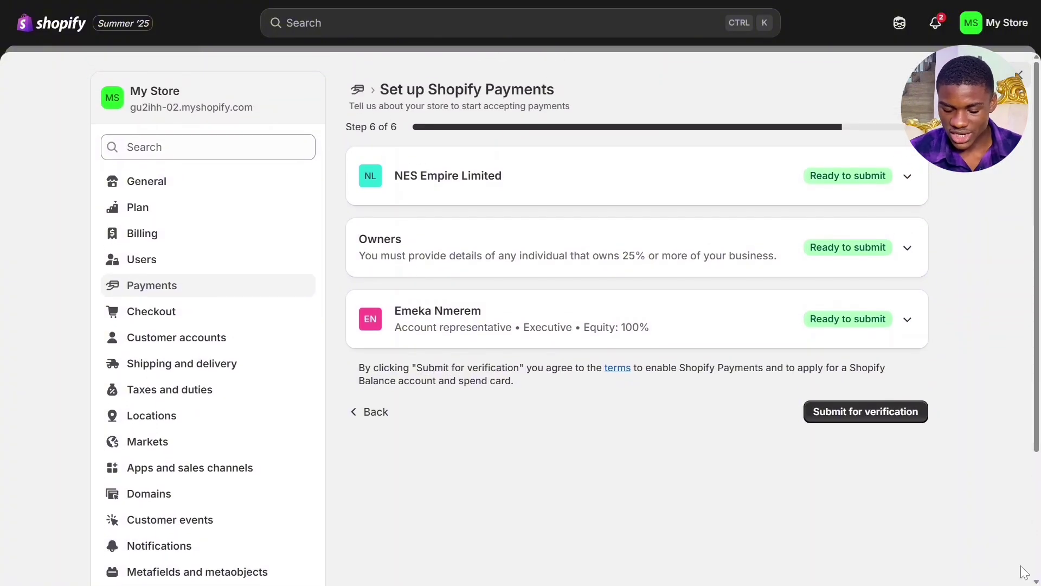